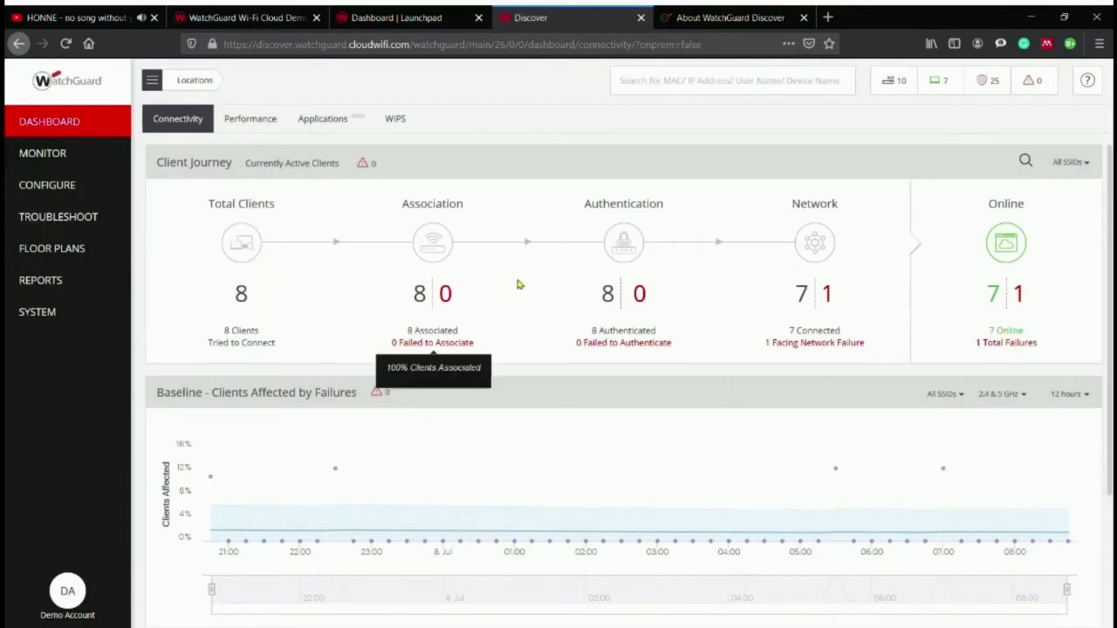
Examine the online clients' failure breakdown, failure baseline and most affected clients and locations on the Connectivity dashboard
mouse_move(1024, 297)
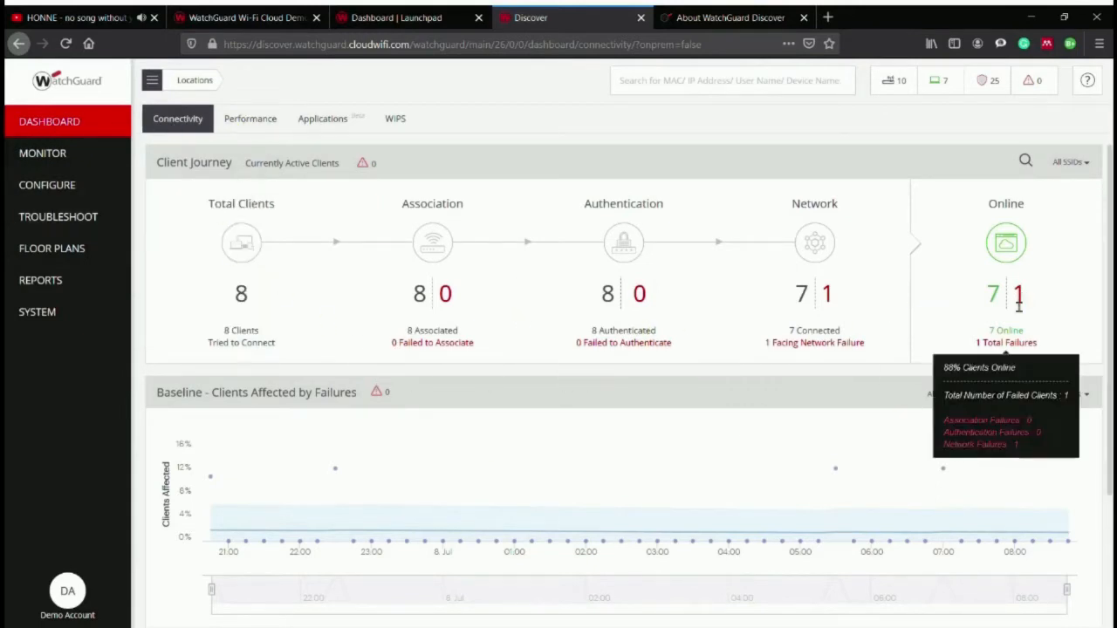
scroll(835, 378, "down", 4)
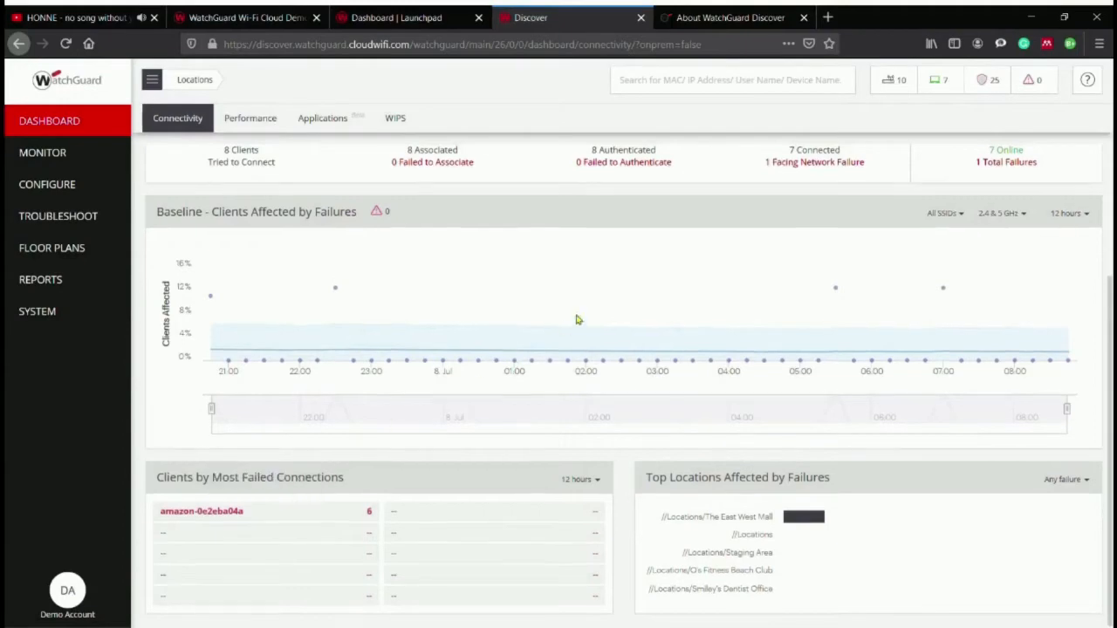
scroll(576, 320, "up", 4)
Examine the Performance dashboard's client health, poor-performance baseline, data rate, RSSI, traffic and network usage charts
left_click(279, 123)
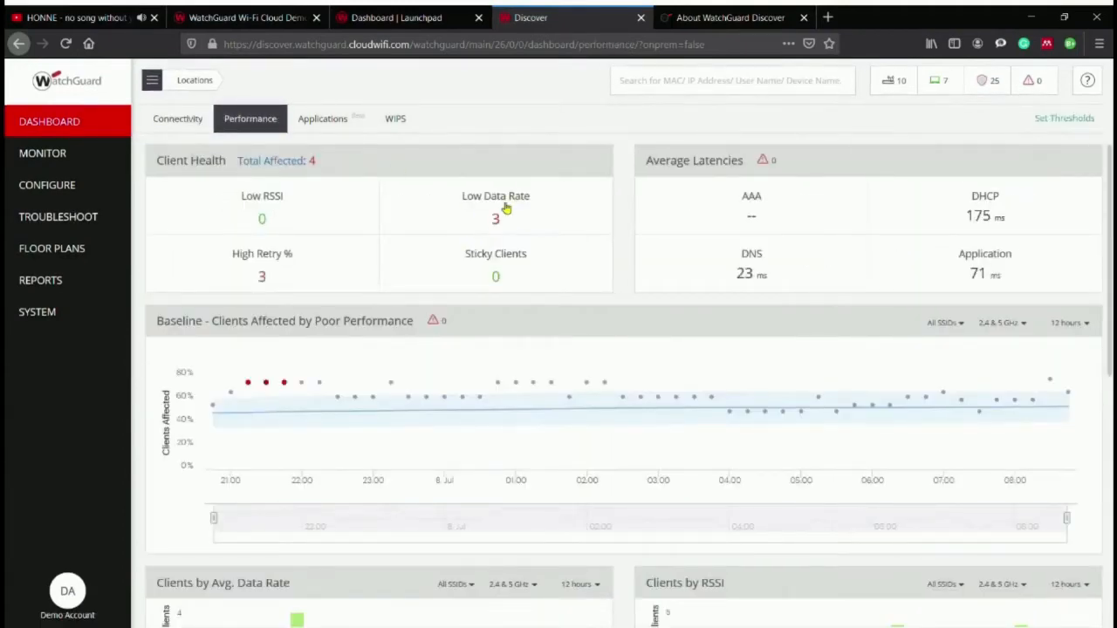
mouse_move(504, 218)
mouse_move(285, 384)
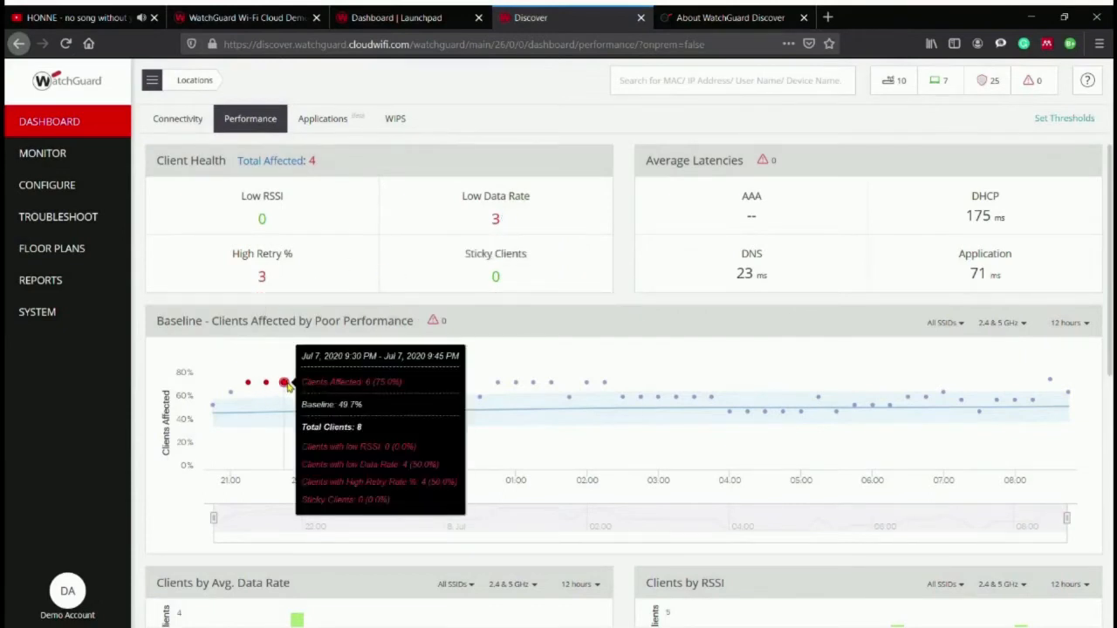
scroll(588, 355, "down", 2)
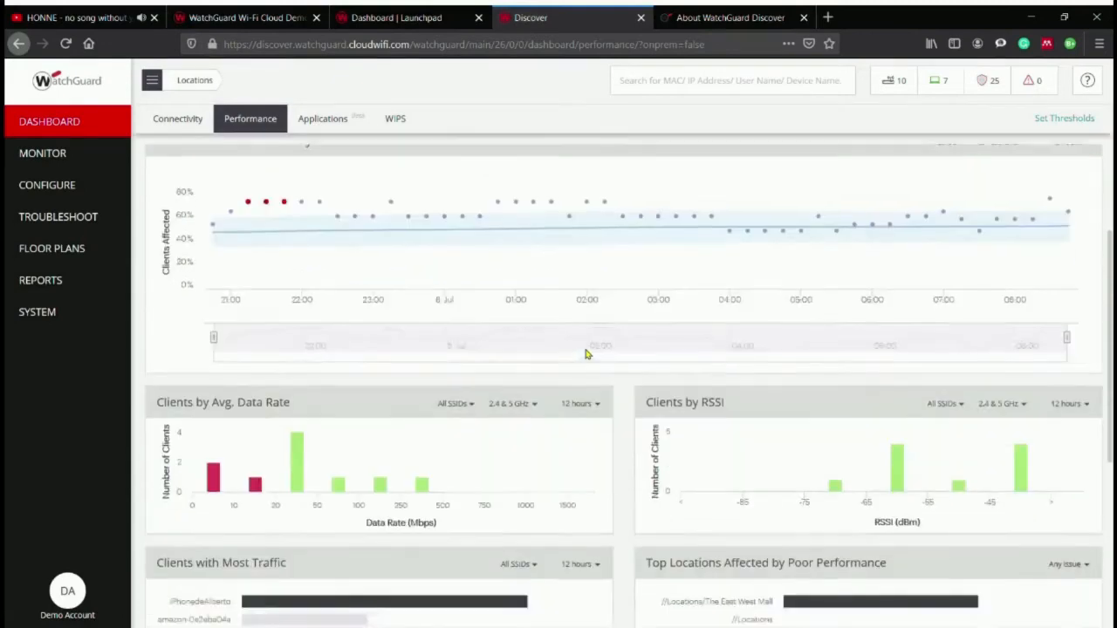
scroll(587, 354, "down", 3)
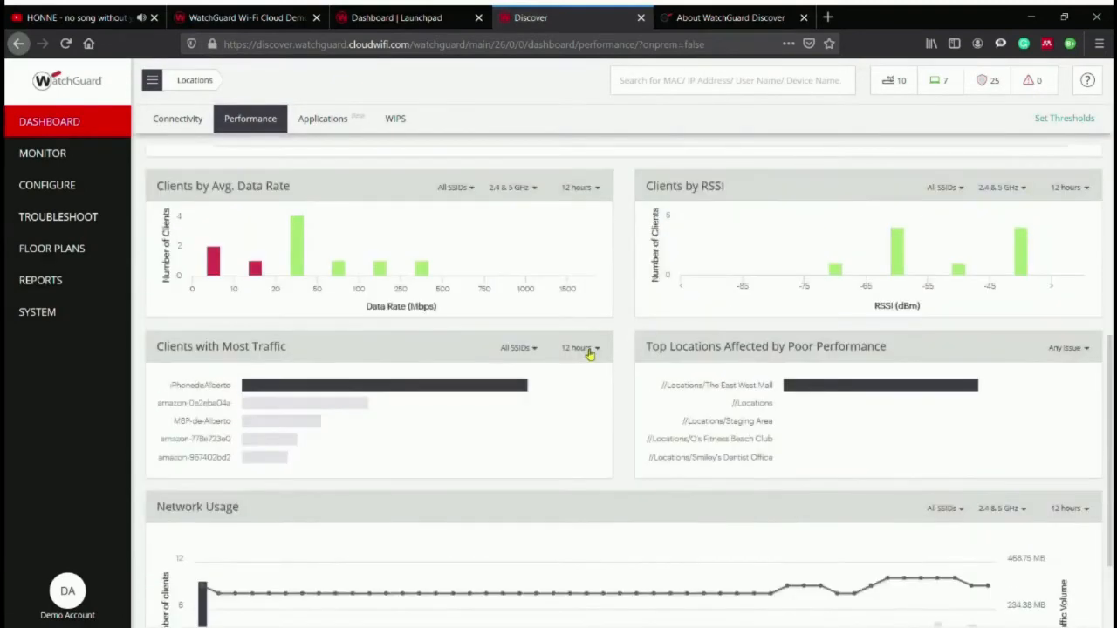
scroll(590, 352, "down", 2)
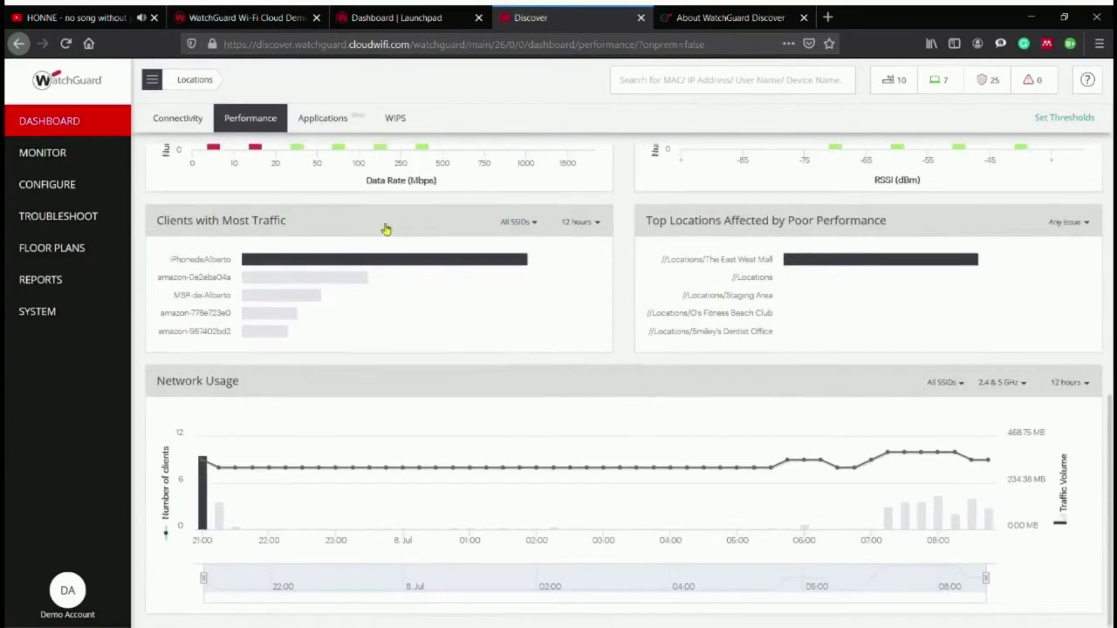
Examine the WIPS dashboard's security status, access point and client classification, and managed devices
left_click(396, 119)
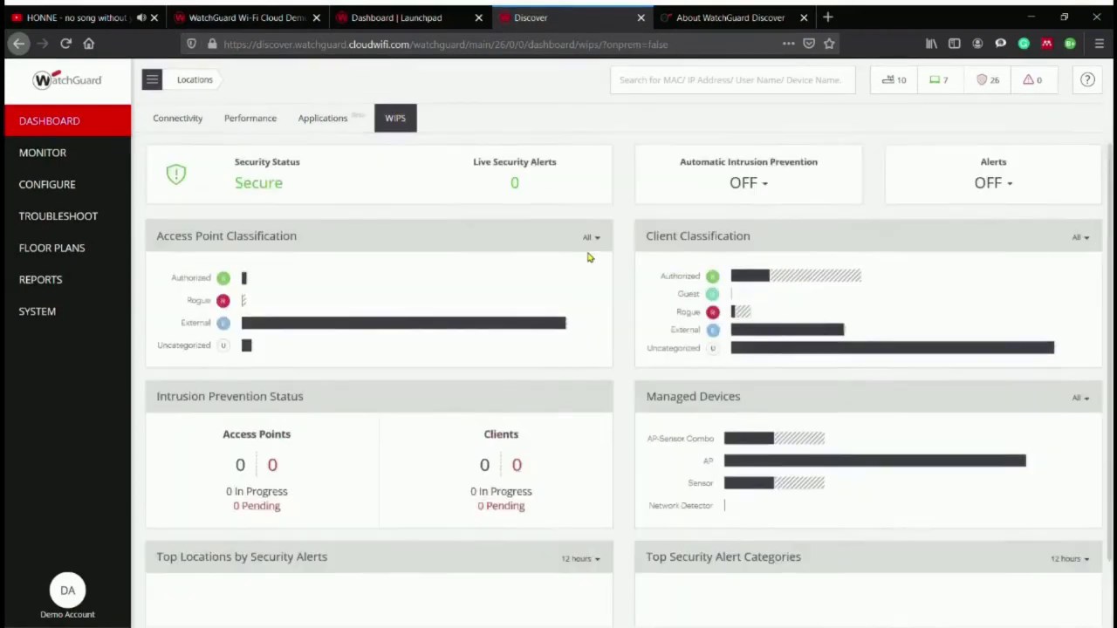
scroll(589, 258, "down", 1)
scroll(589, 257, "up", 1)
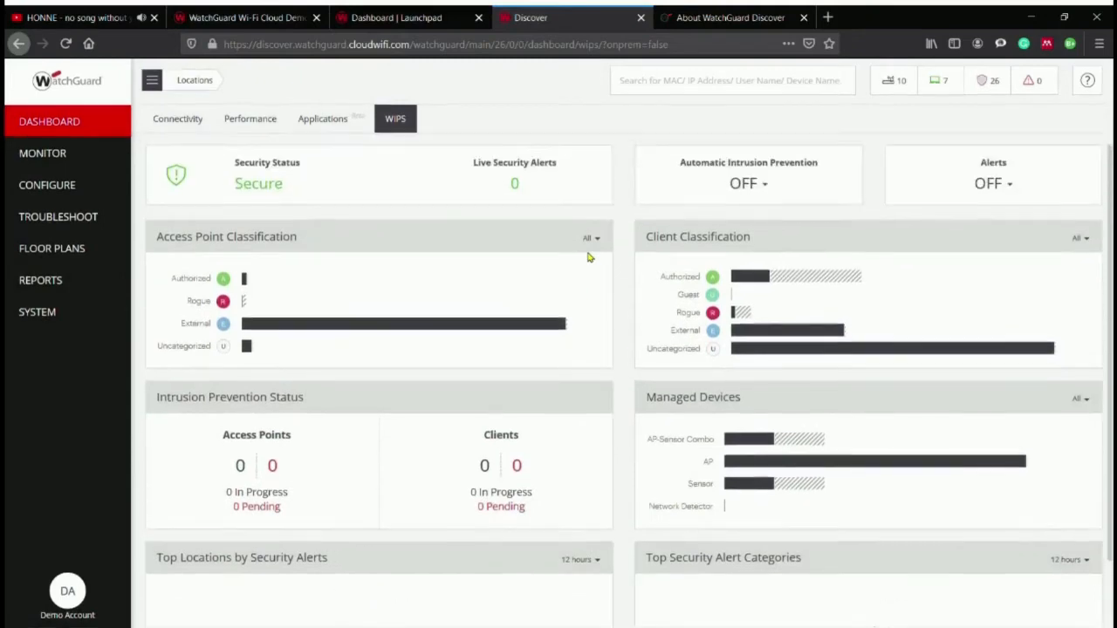
Show the monitored WiFi clients and examine their statuses and the remaining columns through Vendor Name and Capability
mouse_move(41, 153)
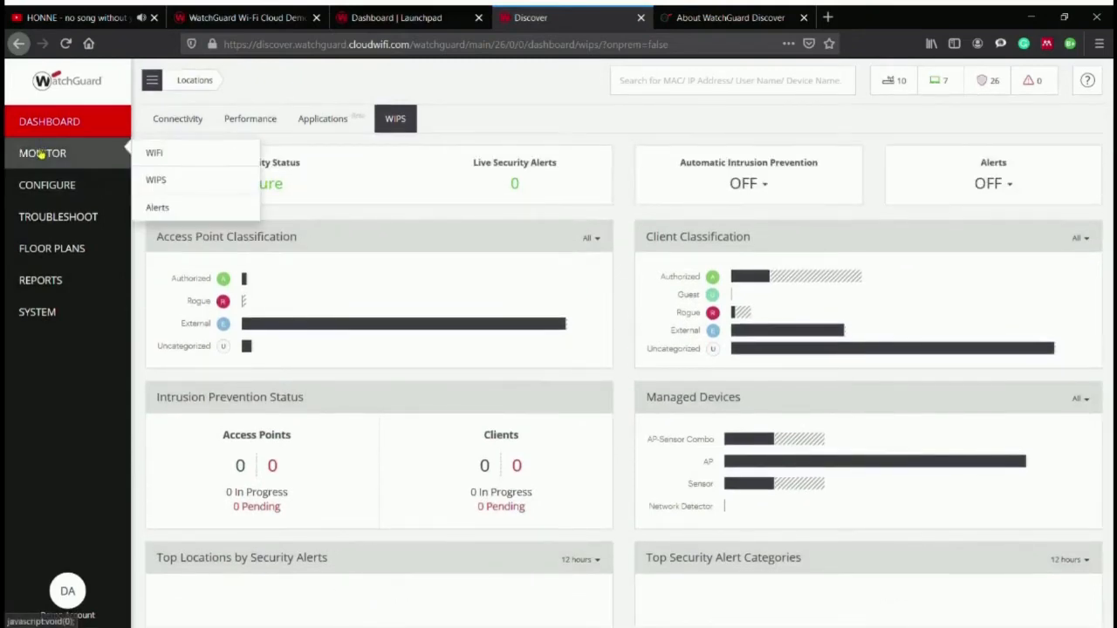
left_click(156, 150)
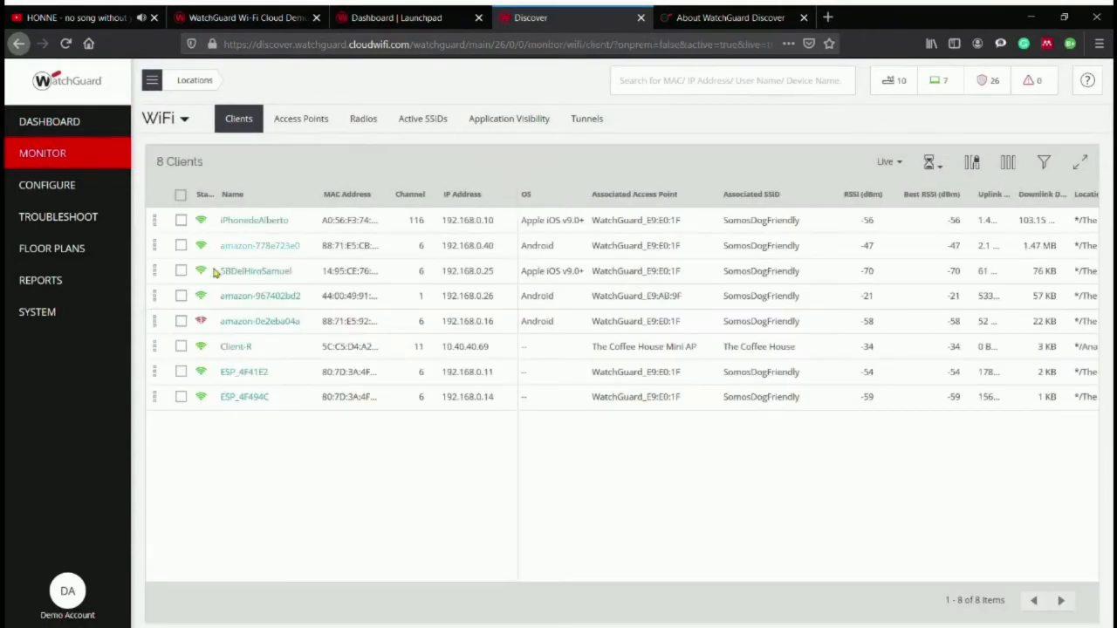
mouse_move(200, 322)
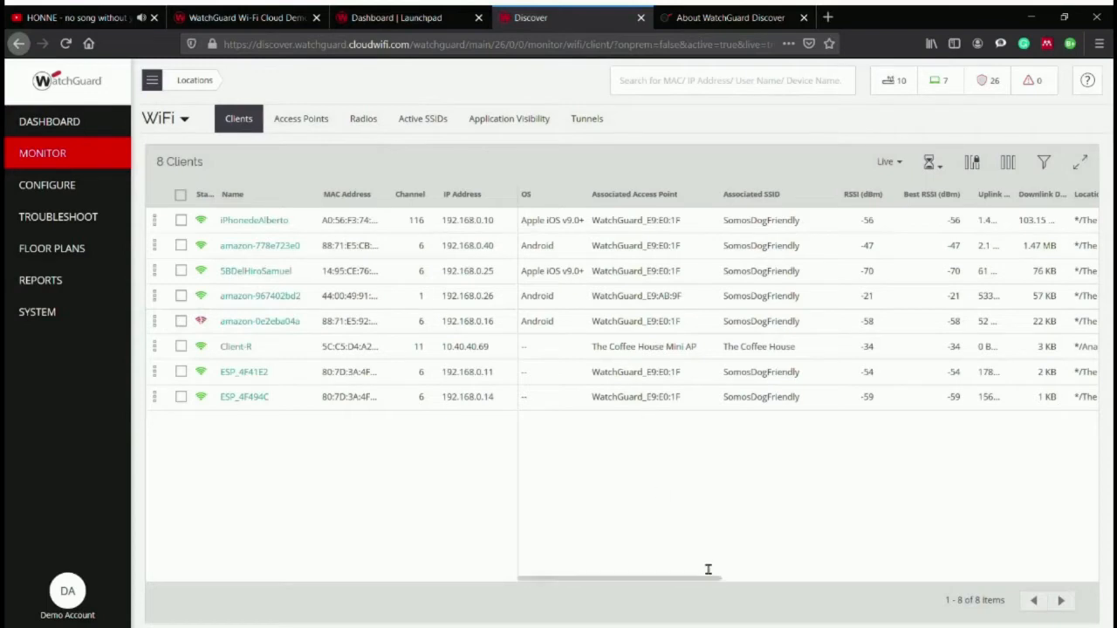
mouse_move(672, 580)
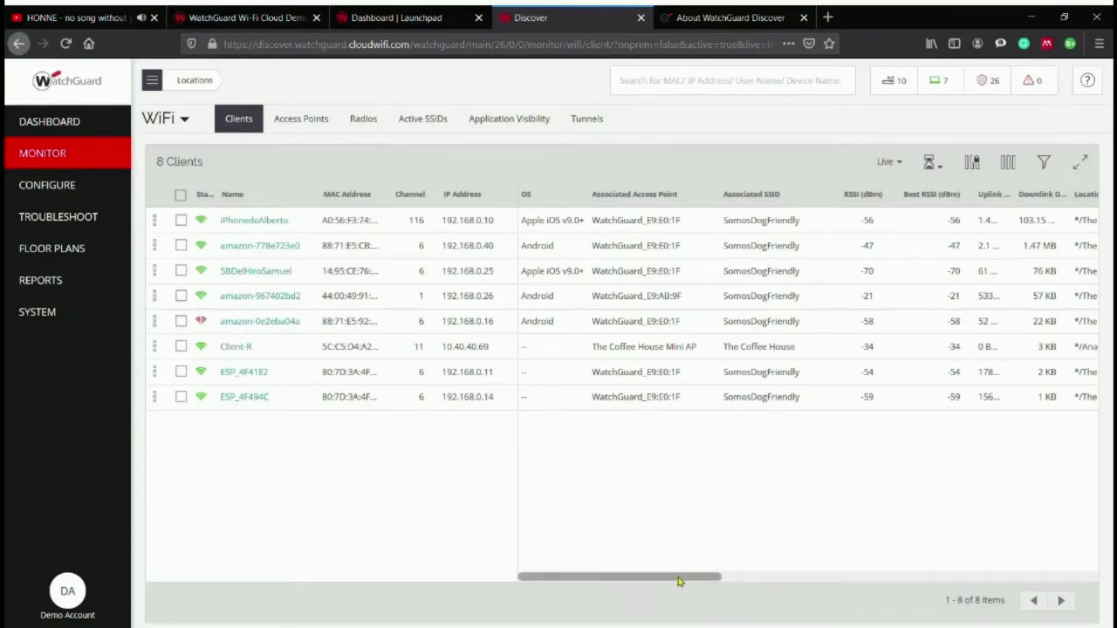
left_click_drag(690, 578, 1085, 564)
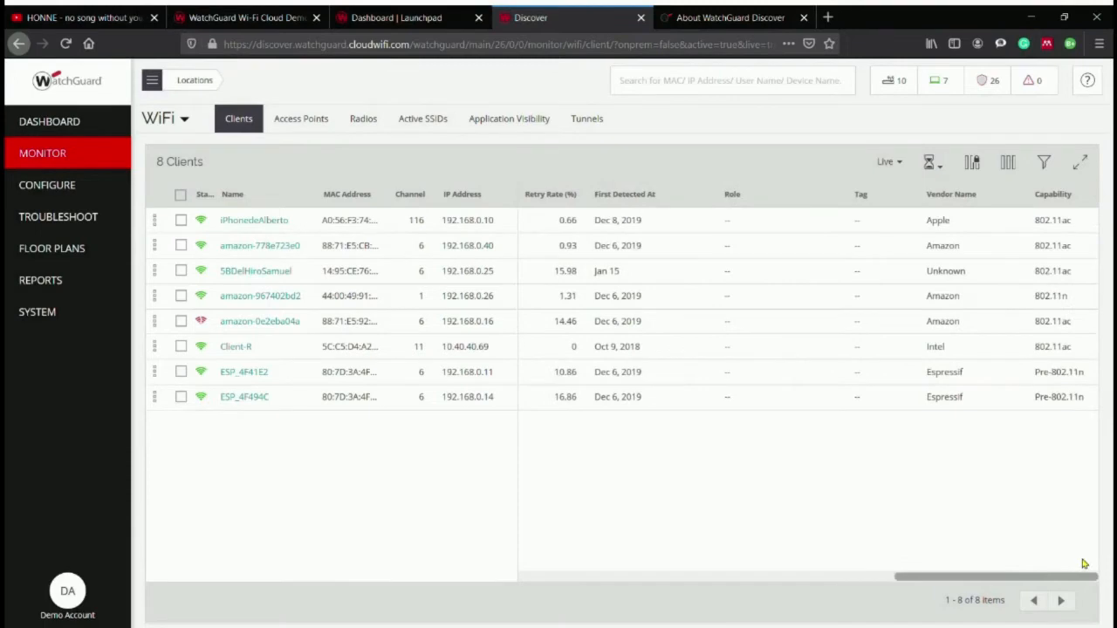
View the monitored WiFi access points, followed by the list of their radios
left_click(330, 122)
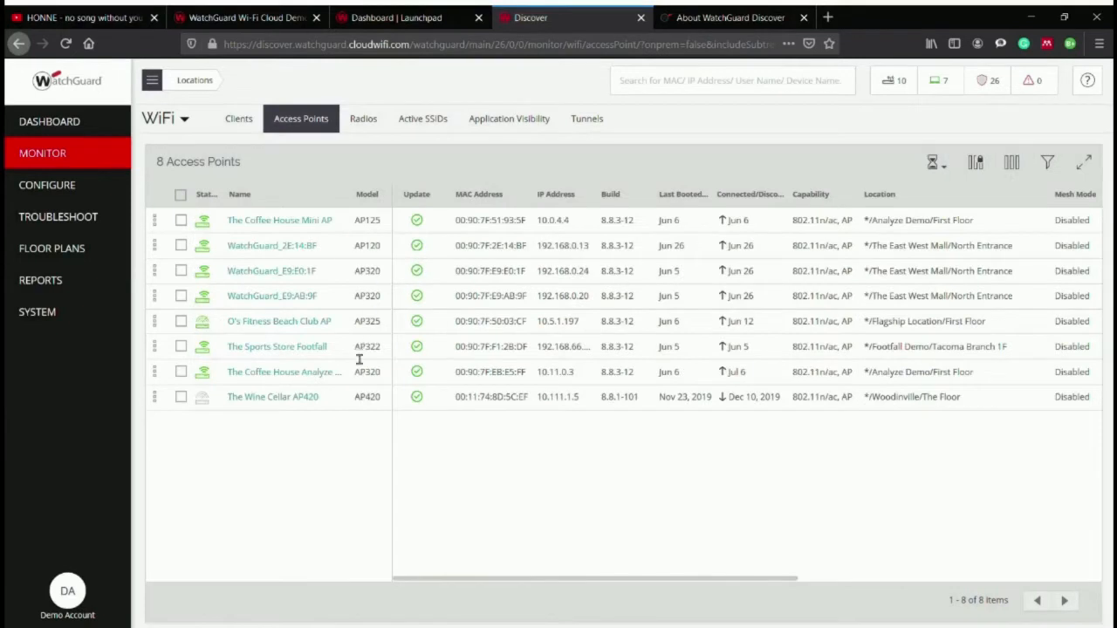
left_click(370, 126)
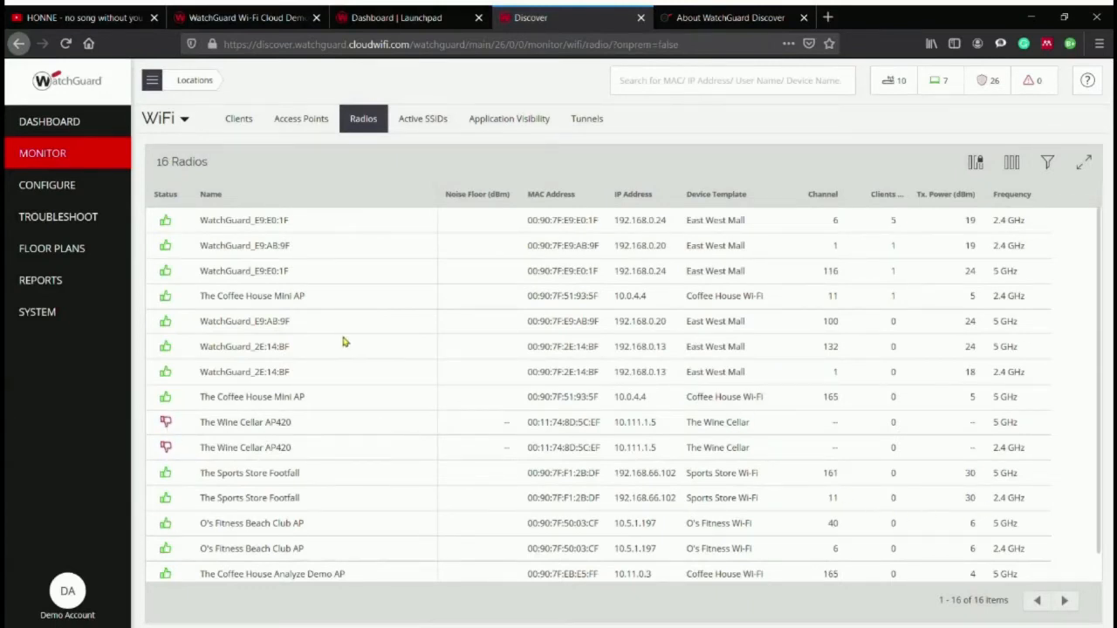
View the WiFi configuration's Radio Settings and Device Settings for the Locations root
left_click(60, 192)
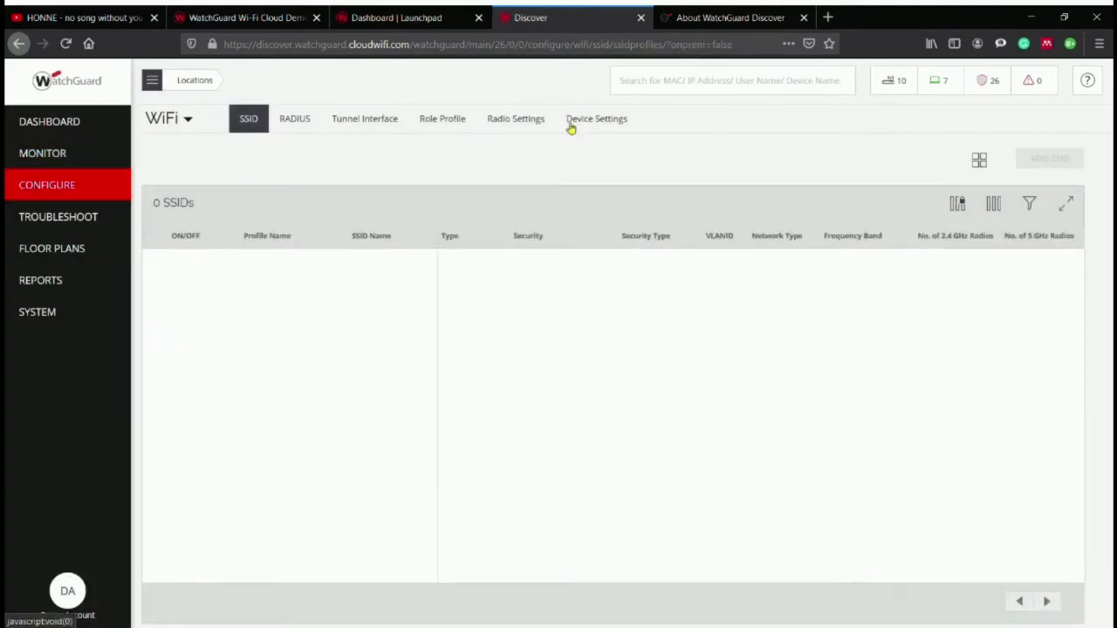
left_click(532, 120)
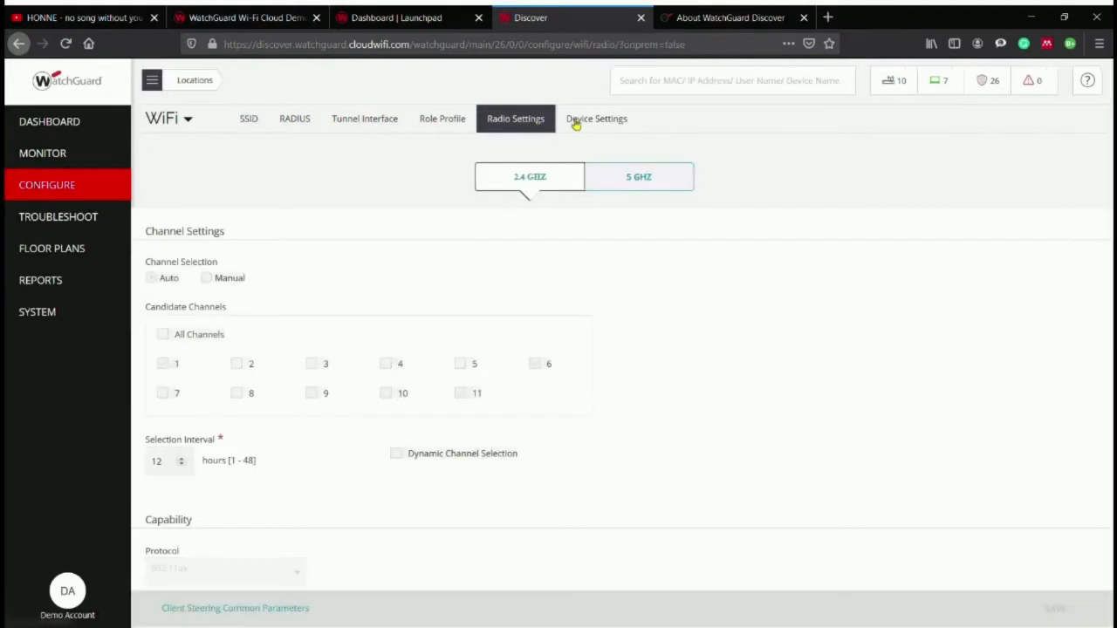
left_click(601, 125)
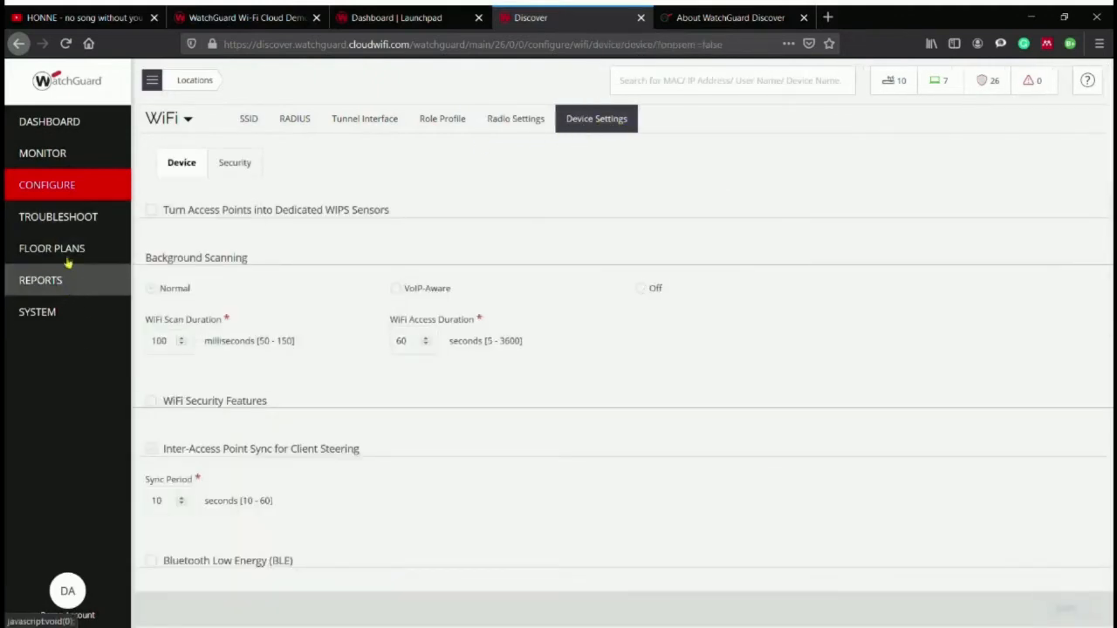
View the Client Connectivity Test troubleshooting page and the floor plans page
left_click(73, 226)
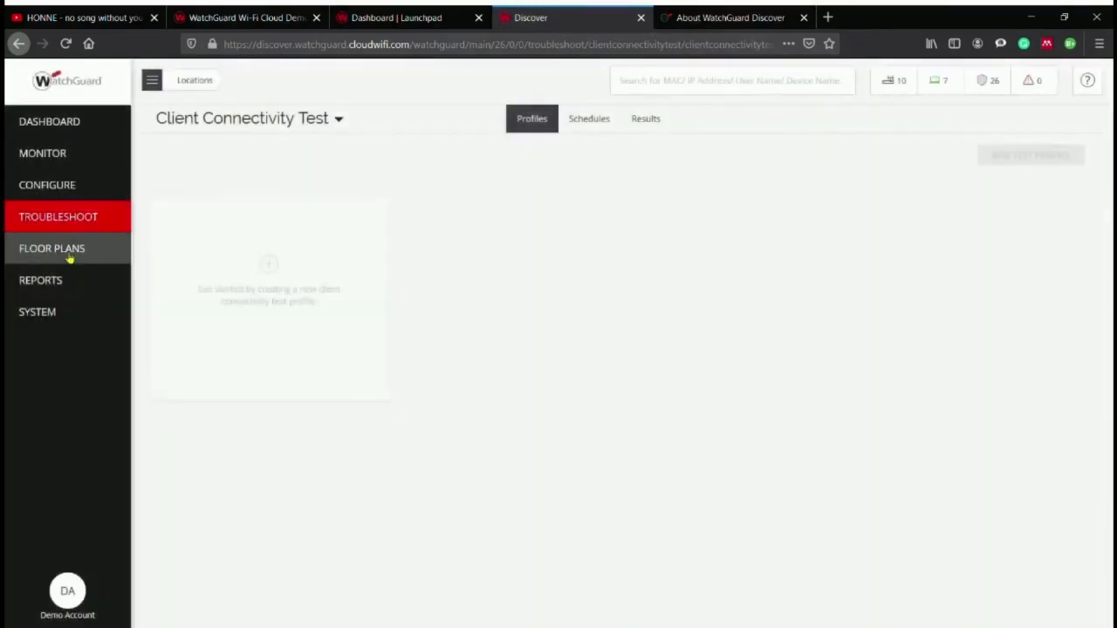
left_click(73, 254)
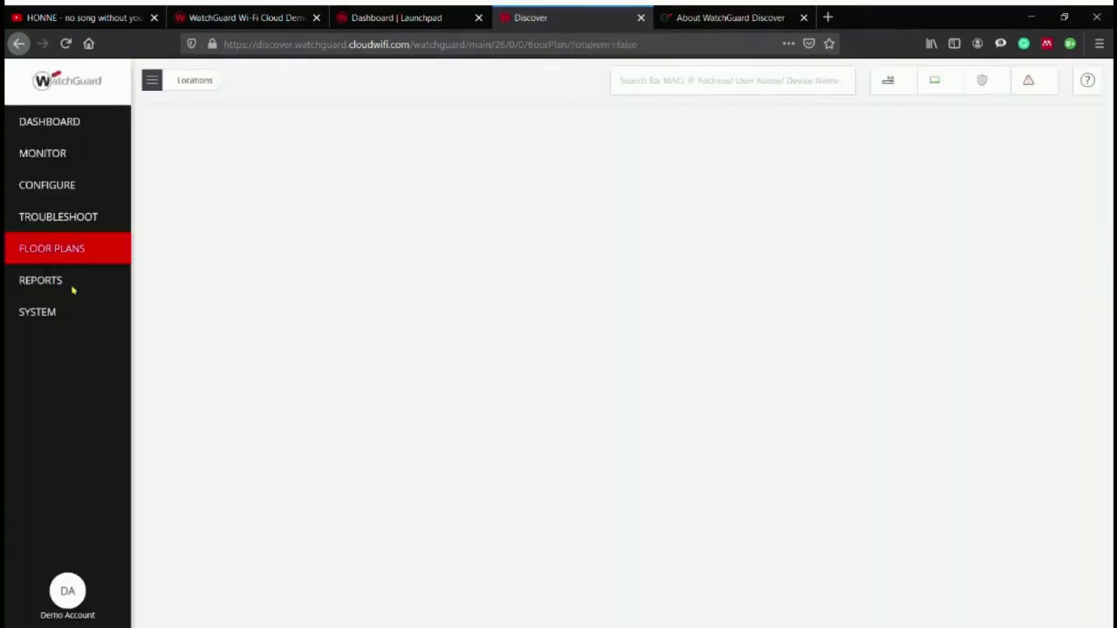
View the inventory reports and the system Navigator's location folders, and return to the dashboard
left_click(76, 290)
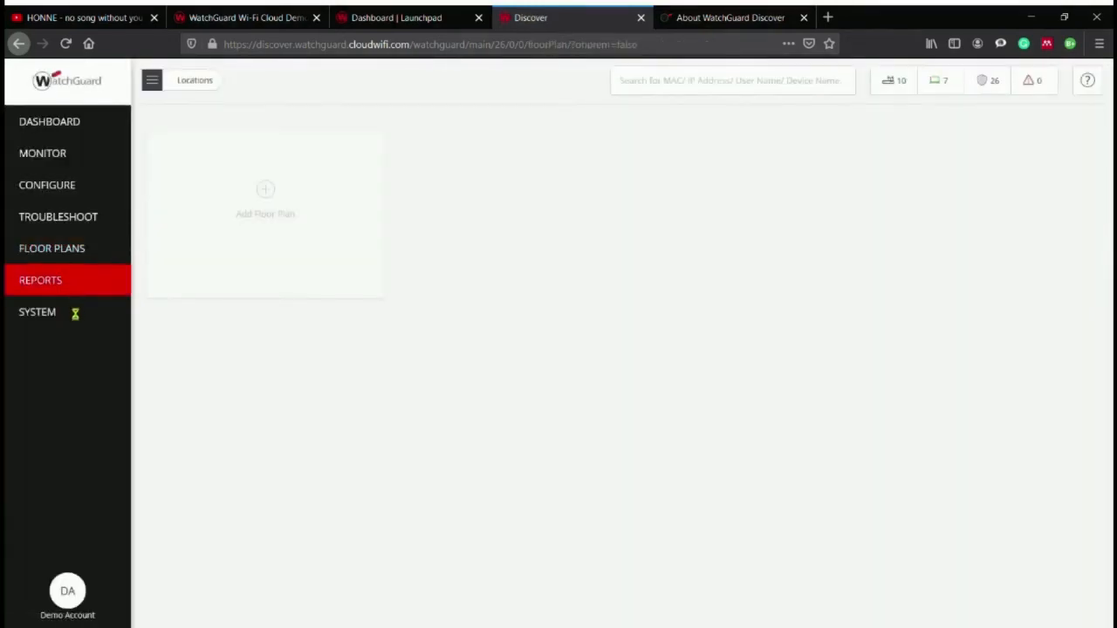
mouse_move(71, 319)
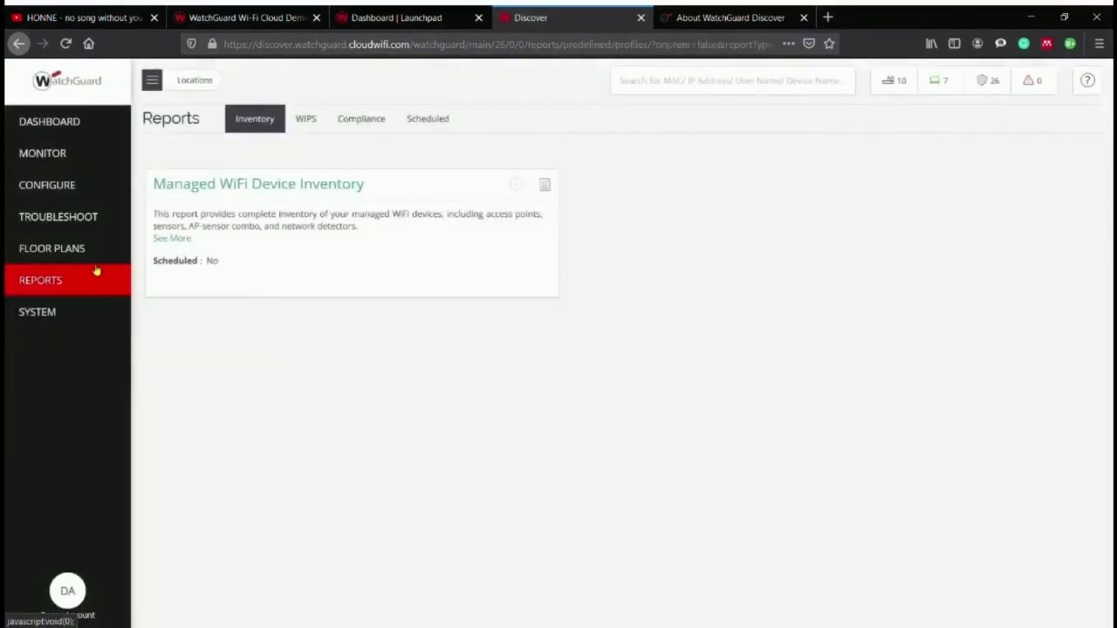
left_click(78, 317)
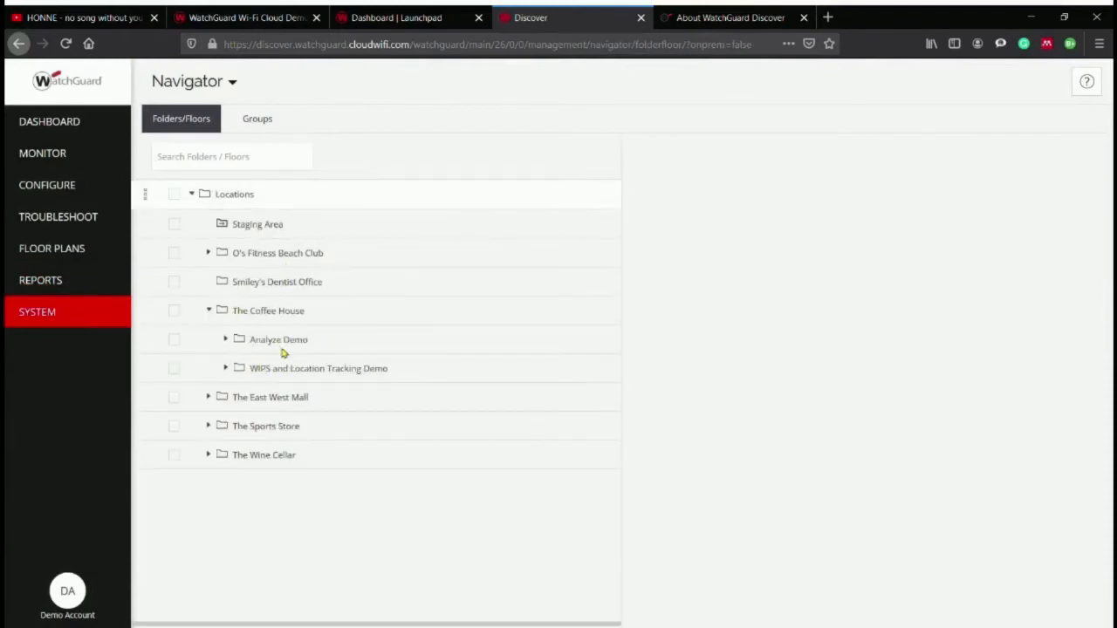
left_click(63, 126)
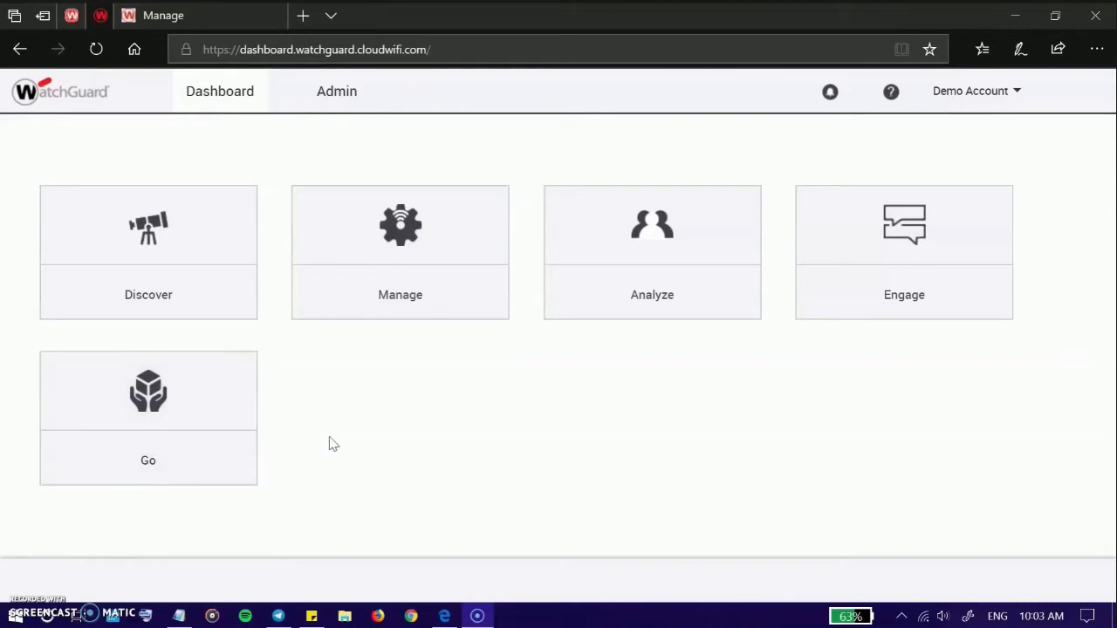
Open the Manage application from the launchpad and examine the Managed Devices list under Monitoring
left_click(394, 271)
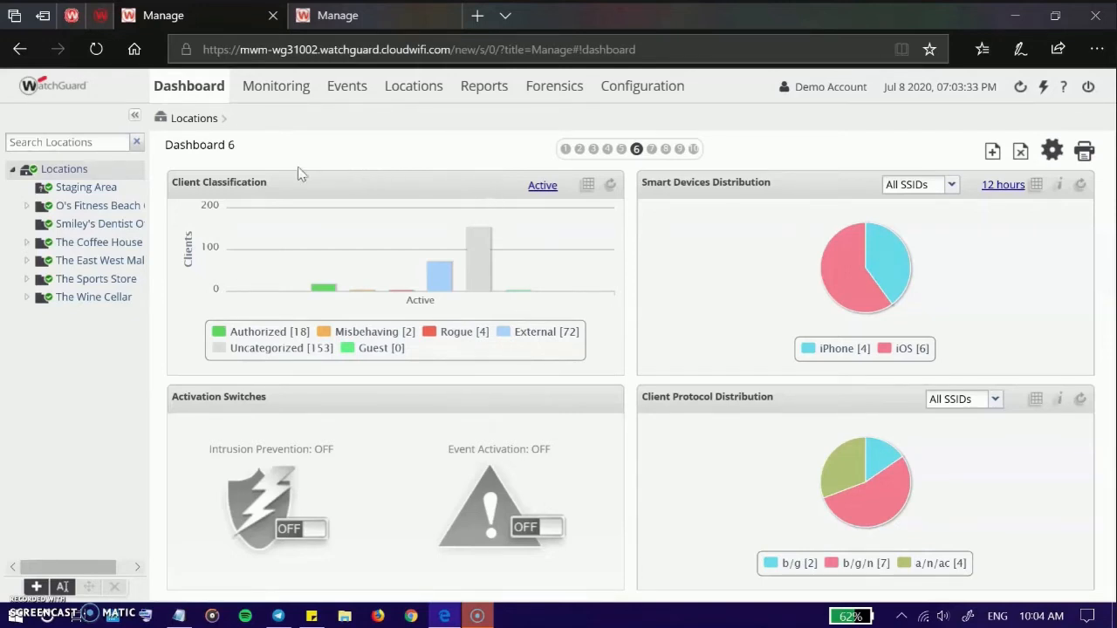
left_click(284, 93)
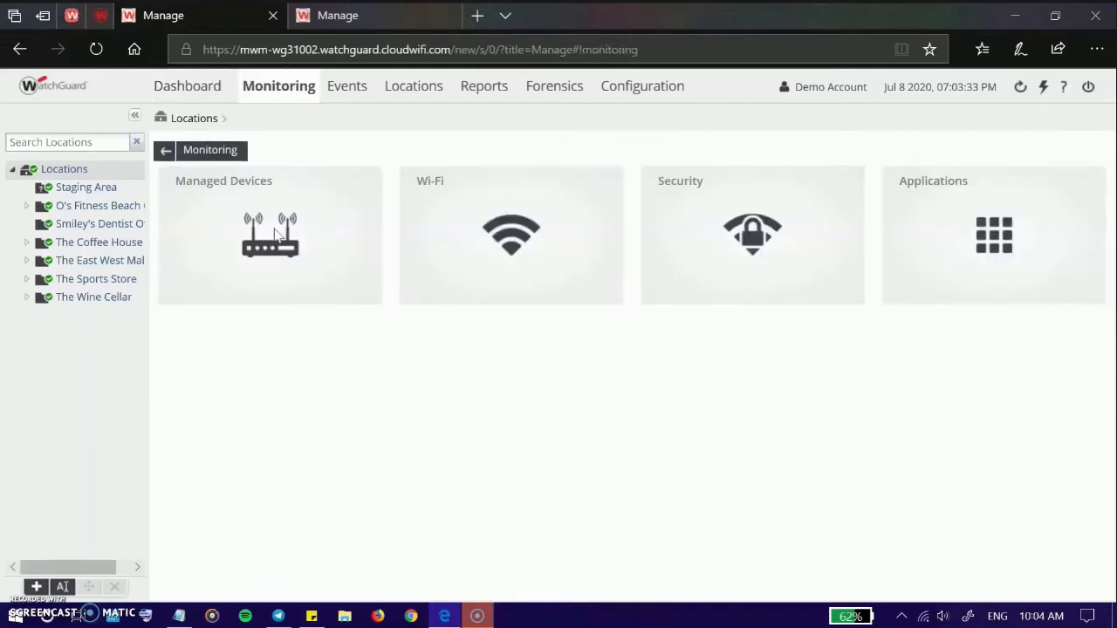
left_click(294, 216)
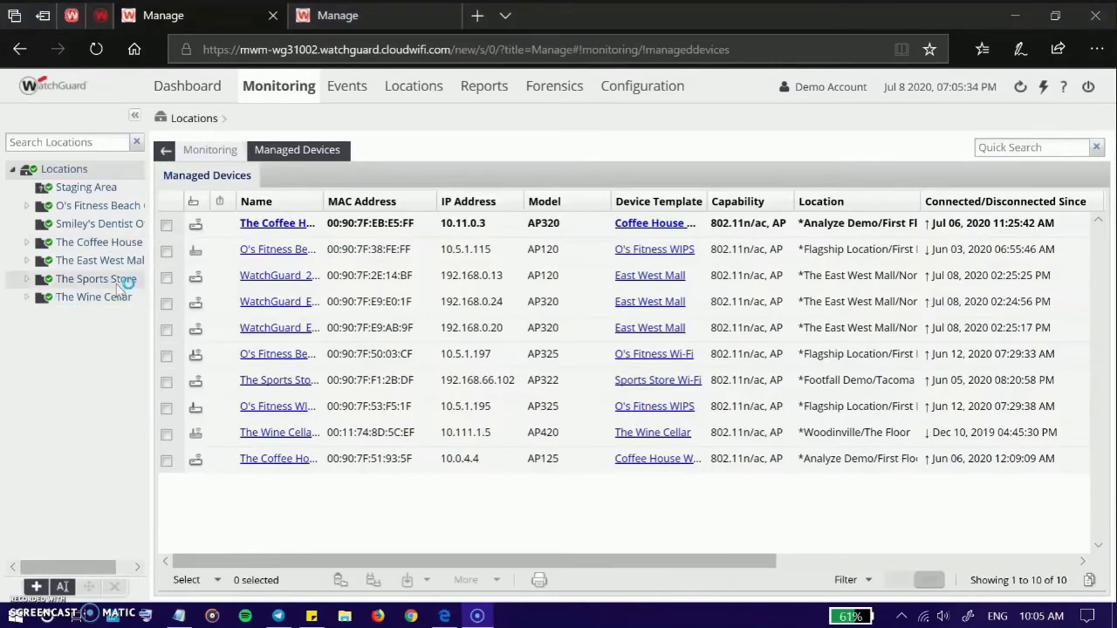
mouse_move(203, 368)
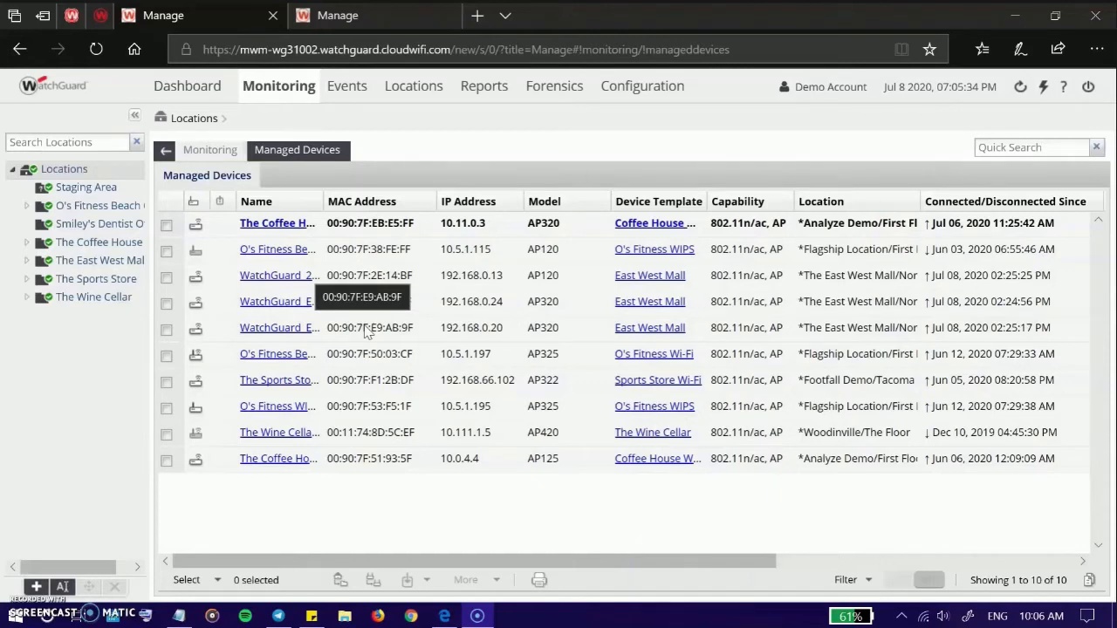
Open the Add New Location form to view its type, name and time zone options, and cancel it
left_click(35, 586)
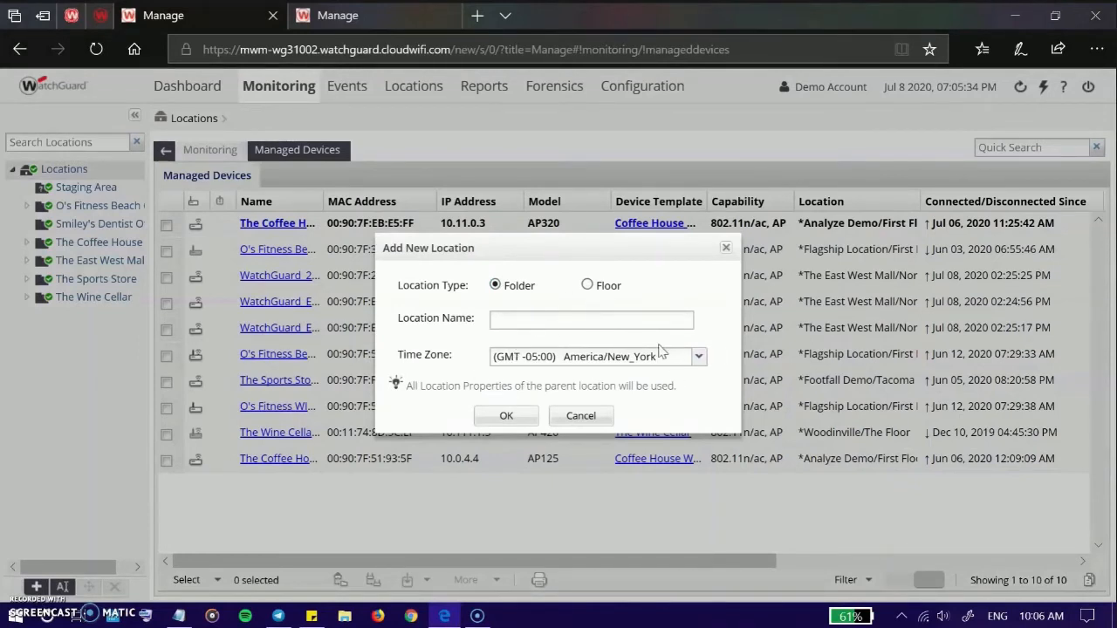
left_click(580, 416)
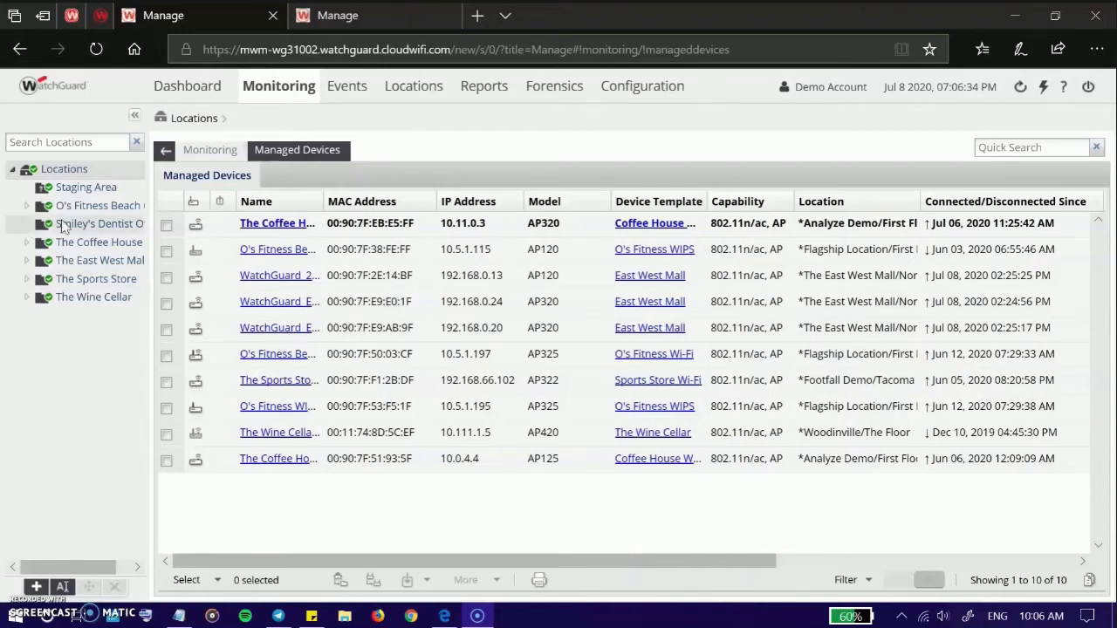
Expand O's Fitness Beach Club and its San Diego - CA subfolder in the location tree
left_click(27, 206)
left_click(42, 224)
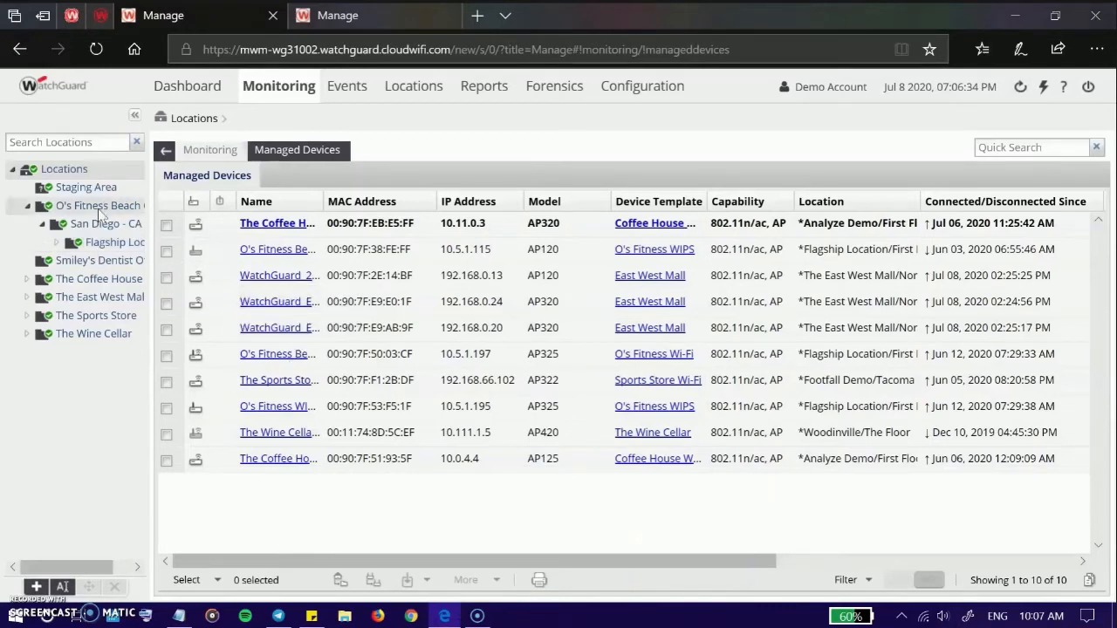
Open Forensics to examine the AP related and client related threats, and select O's Fitness Beach Club
left_click(555, 92)
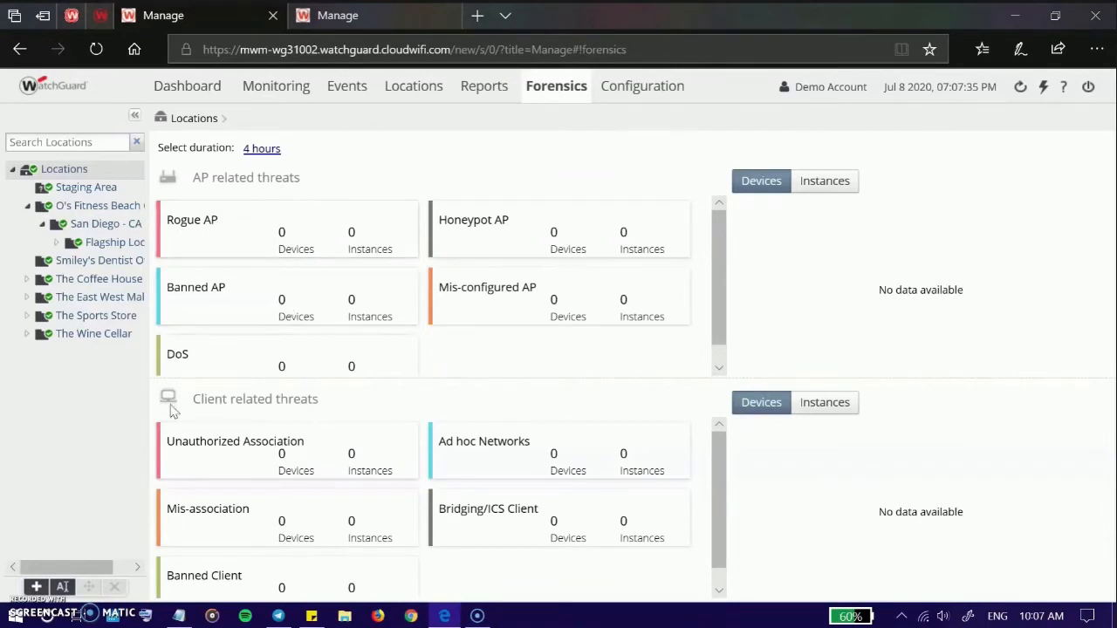
left_click(12, 170)
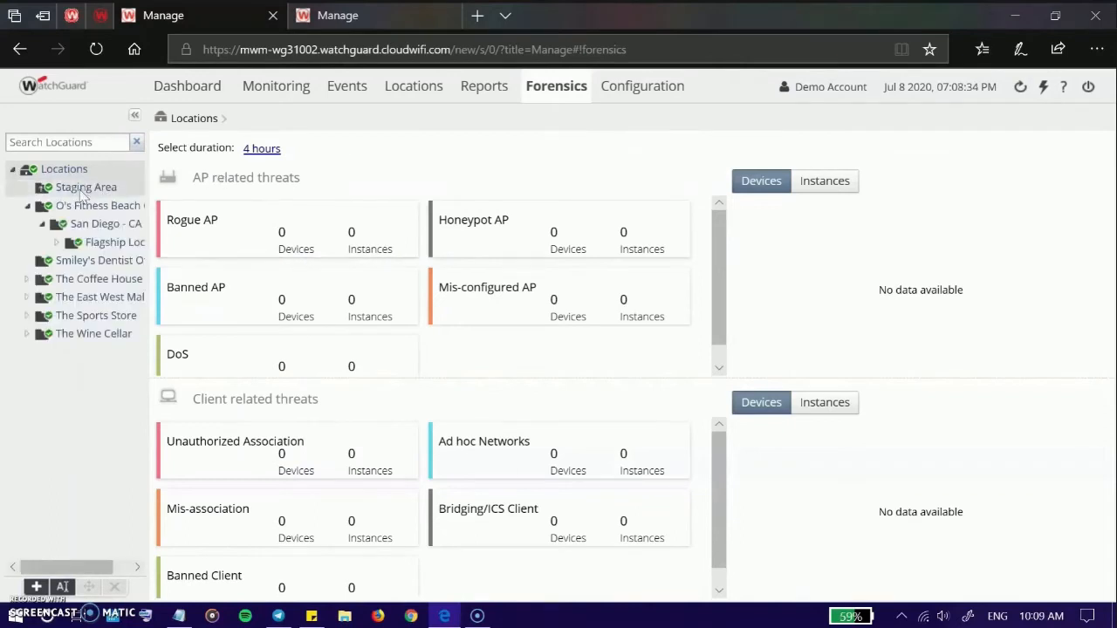
left_click(68, 209)
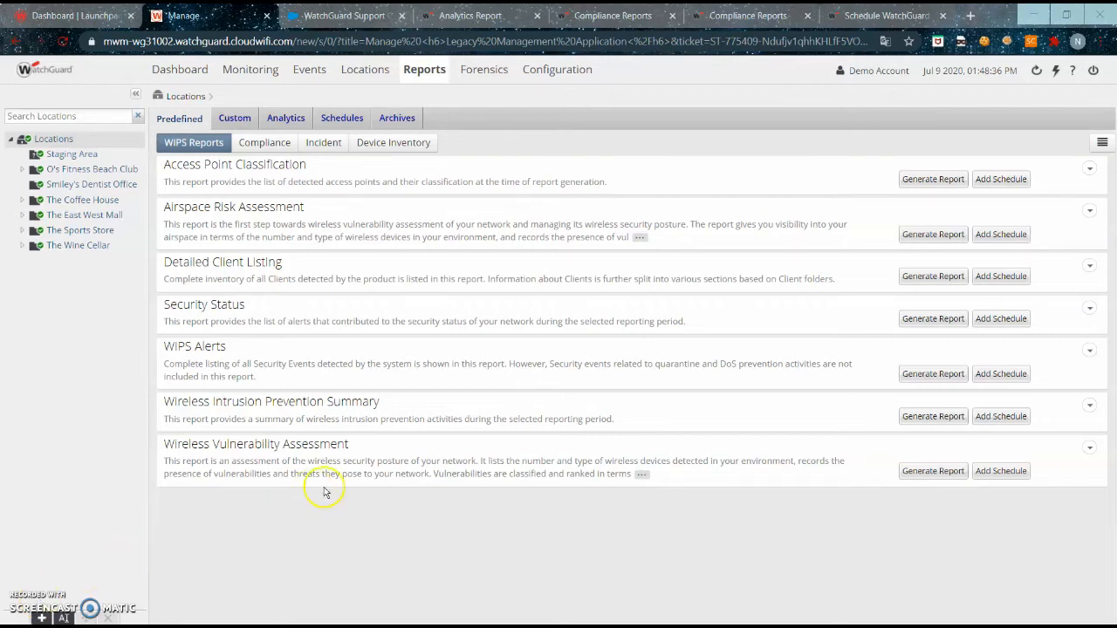
Open the Generate Report form for Access Point Classification to view its report format choices, and cancel it
left_click(926, 179)
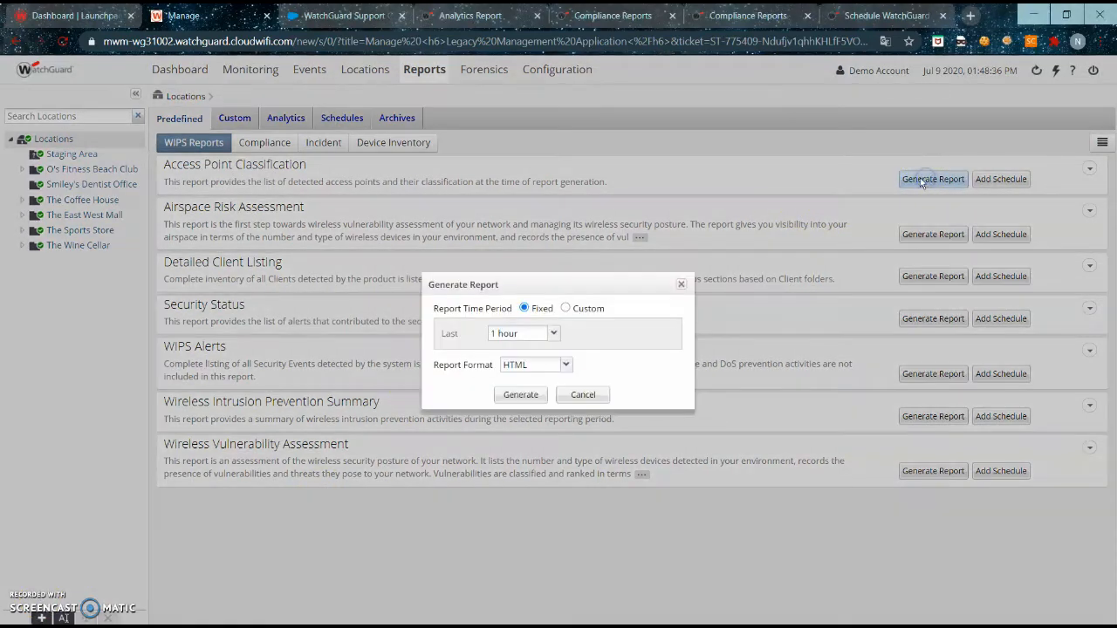
left_click(566, 364)
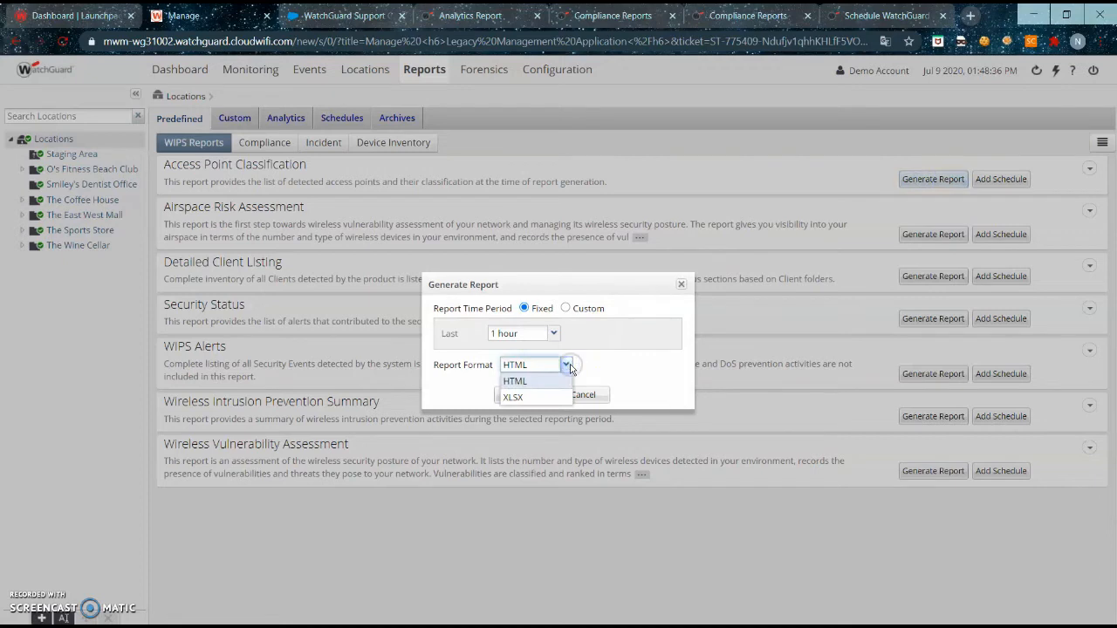
left_click(585, 394)
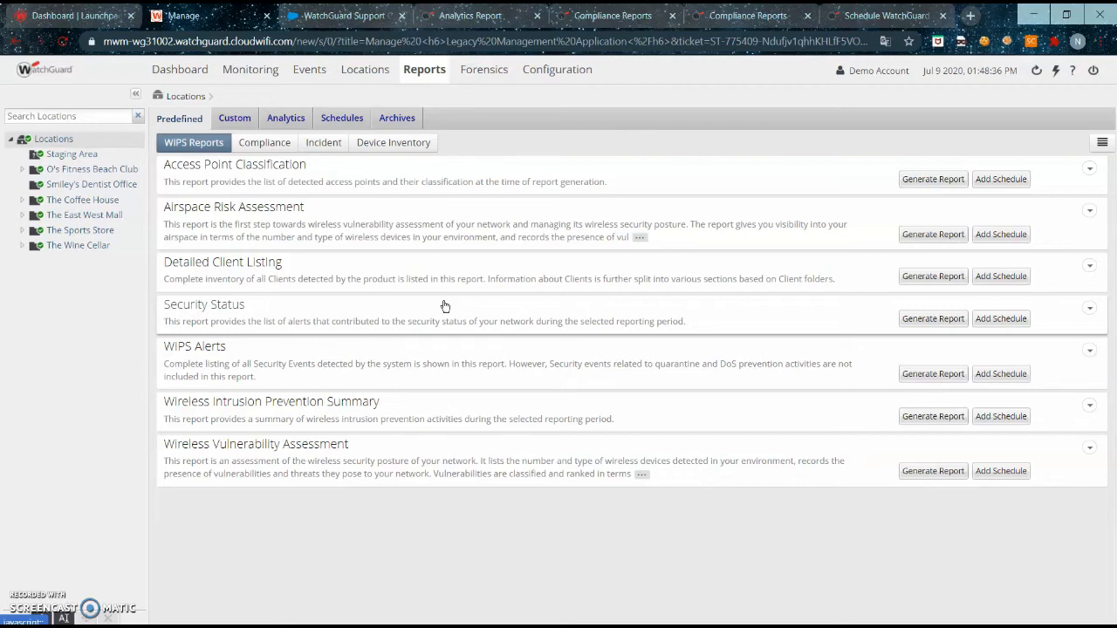
Look through the predefined Compliance, Incident and Device Inventory reports
left_click(274, 142)
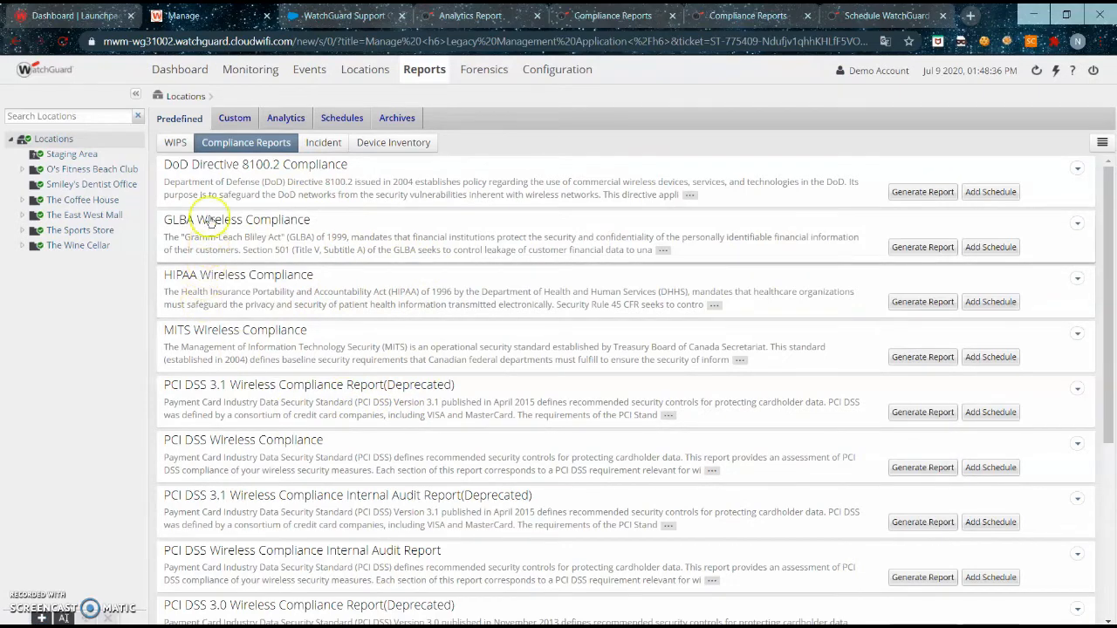
left_click(330, 150)
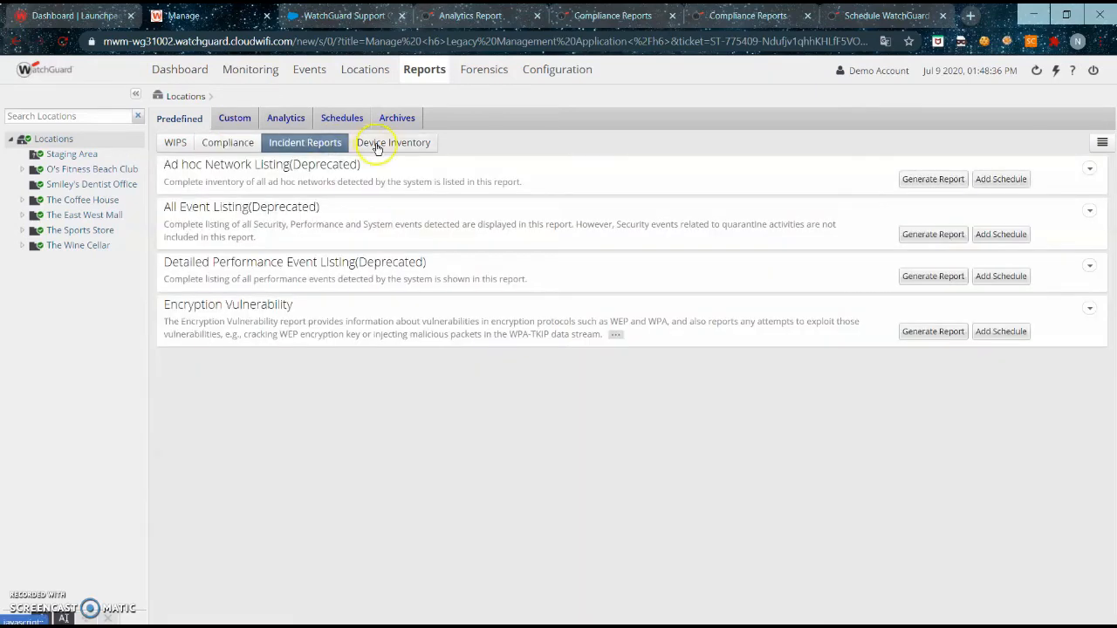
left_click(377, 147)
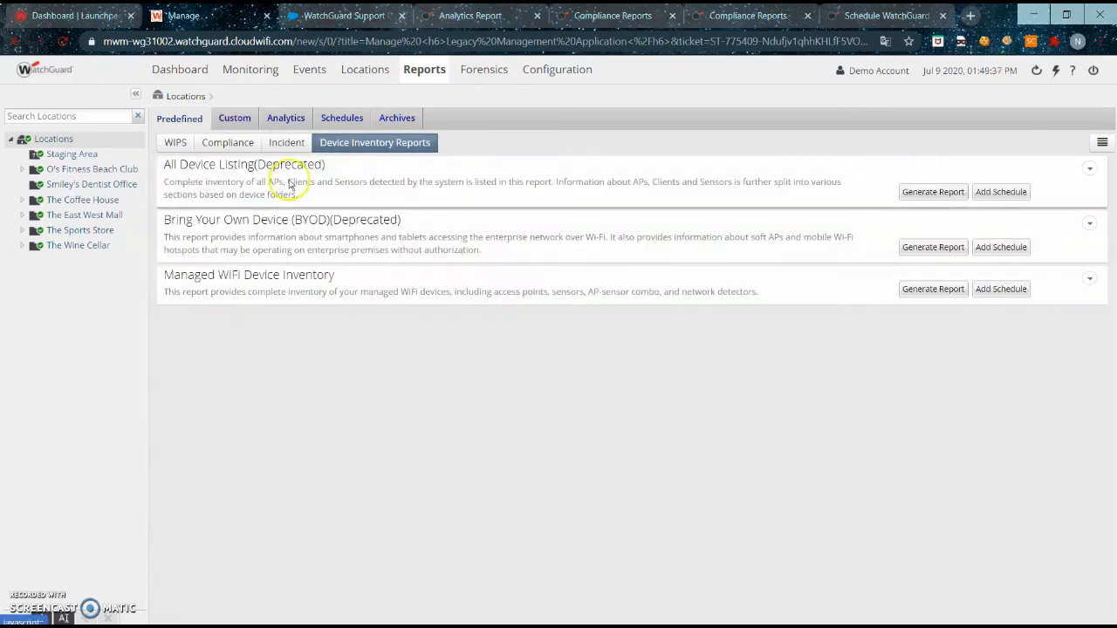
Look through the Custom, Analytics, Schedules and Archives report sections, including the Visibility Analytics download option
left_click(234, 124)
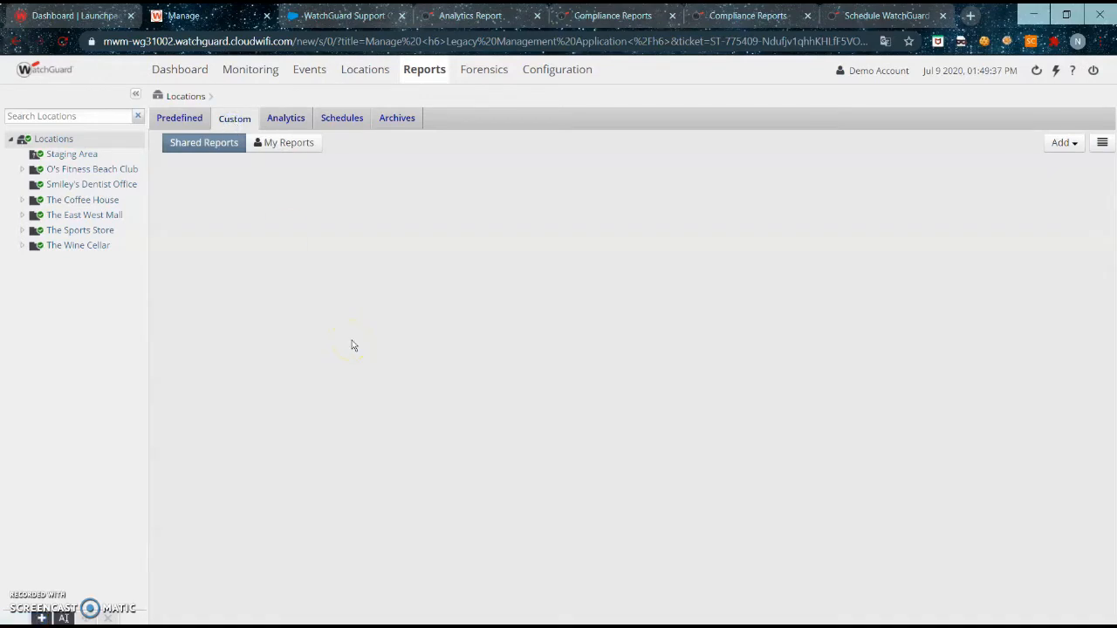
left_click(295, 118)
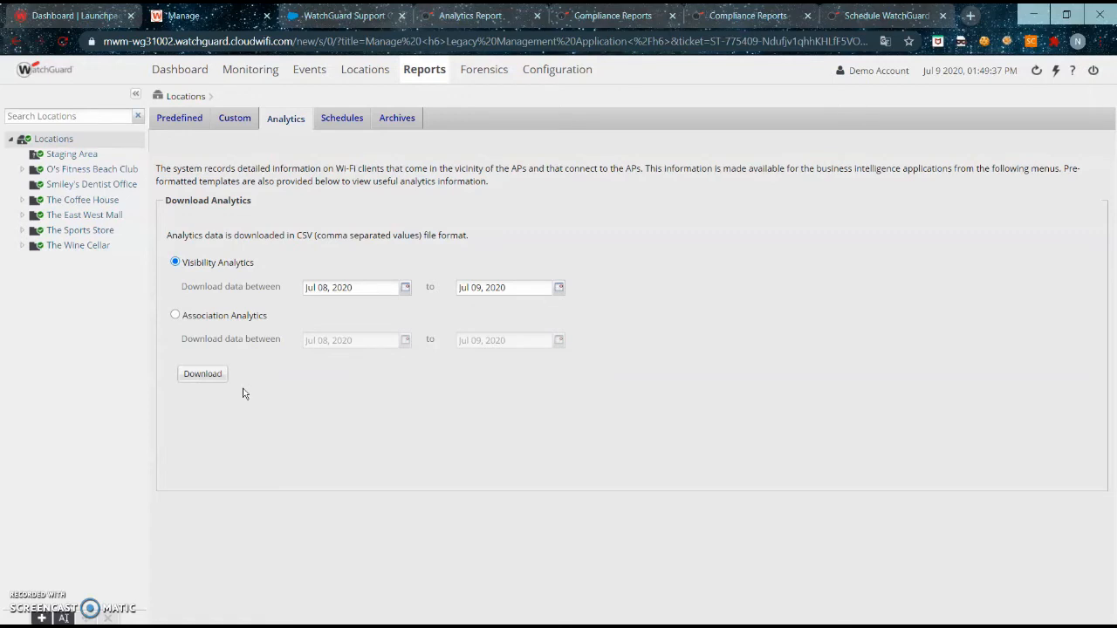
left_click(215, 378)
left_click(345, 119)
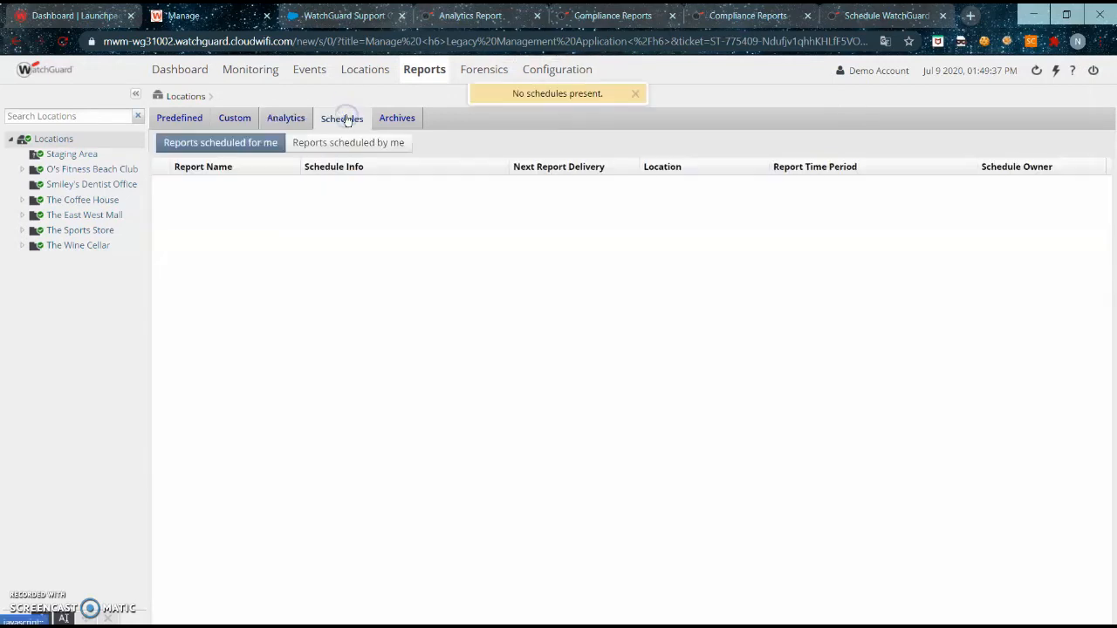
left_click(387, 119)
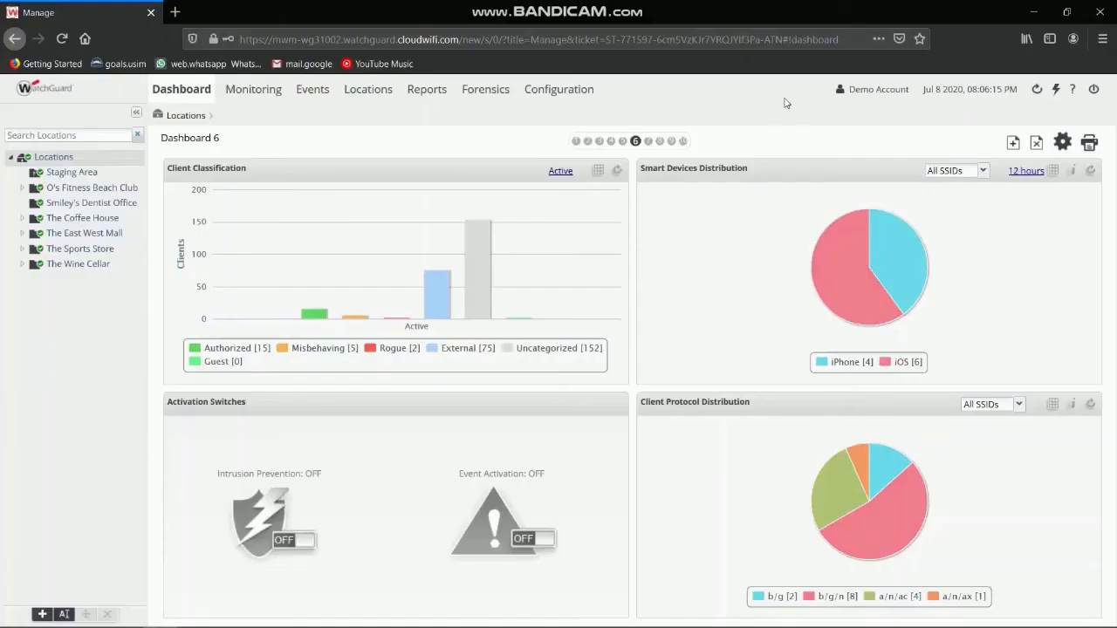
Start a new Wi-Fi profile under the SSID Profiles device configuration, with profile name Firebyte and SSID WG Firebyte SSID
left_click(583, 96)
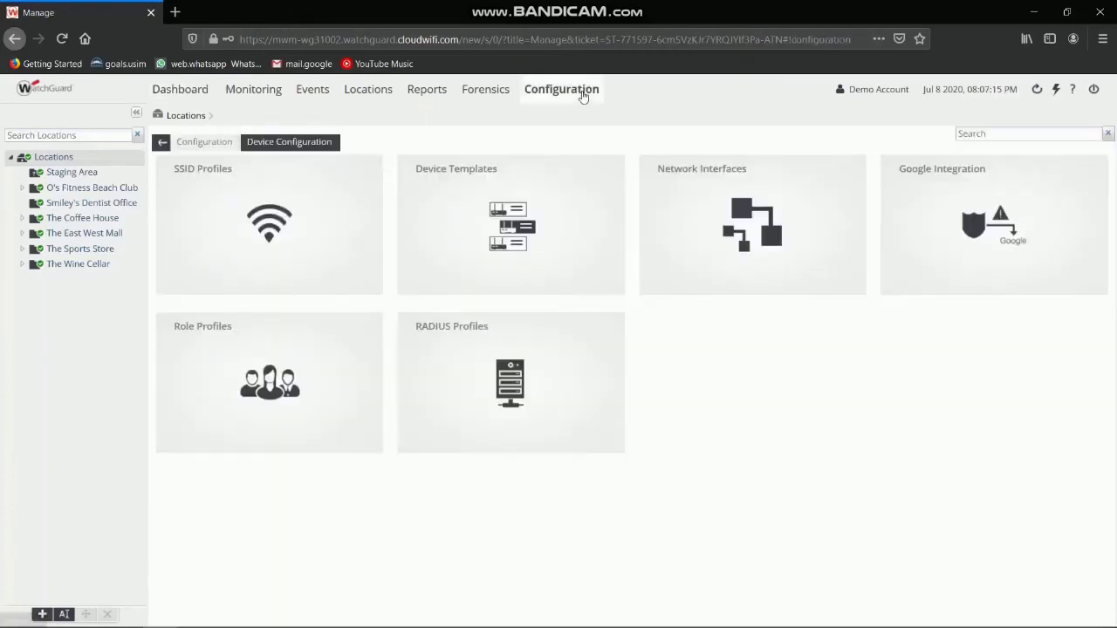
left_click(302, 226)
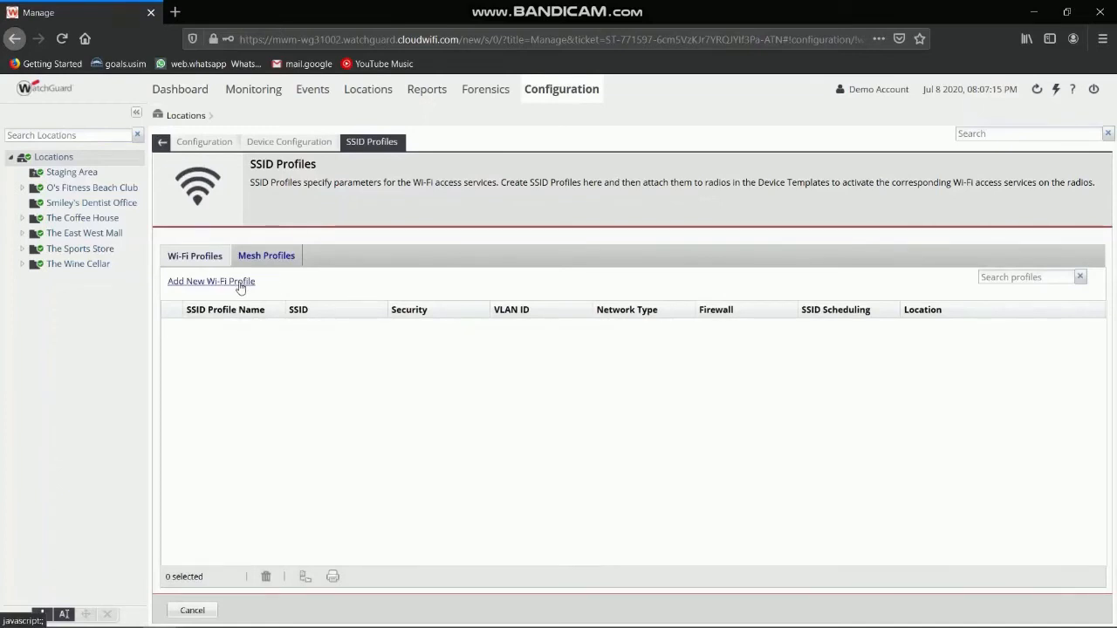
left_click(241, 285)
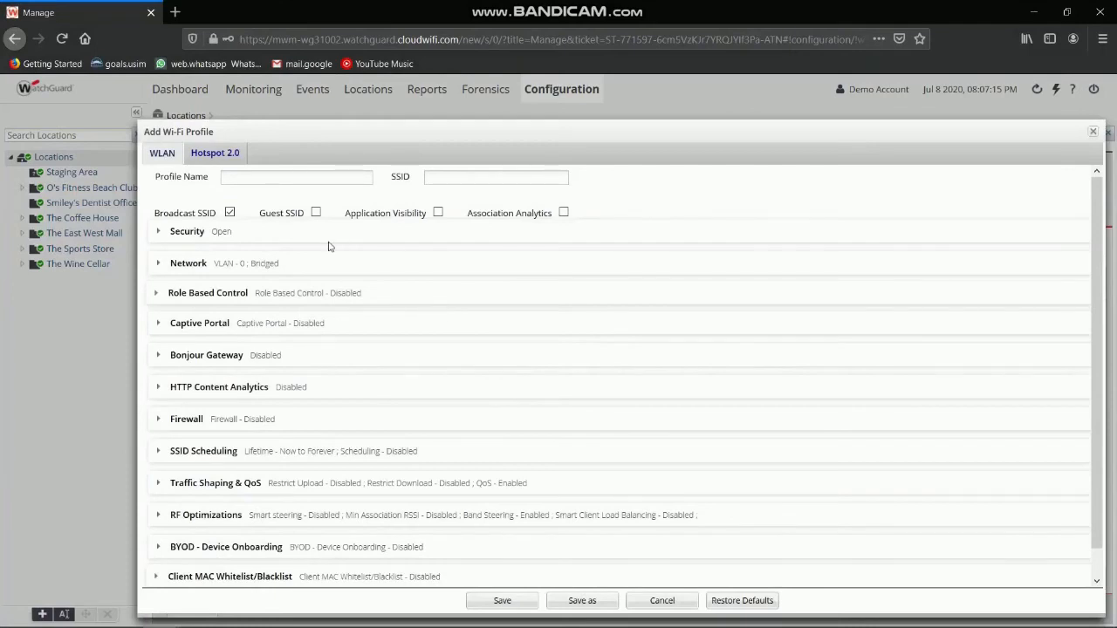
left_click(330, 182)
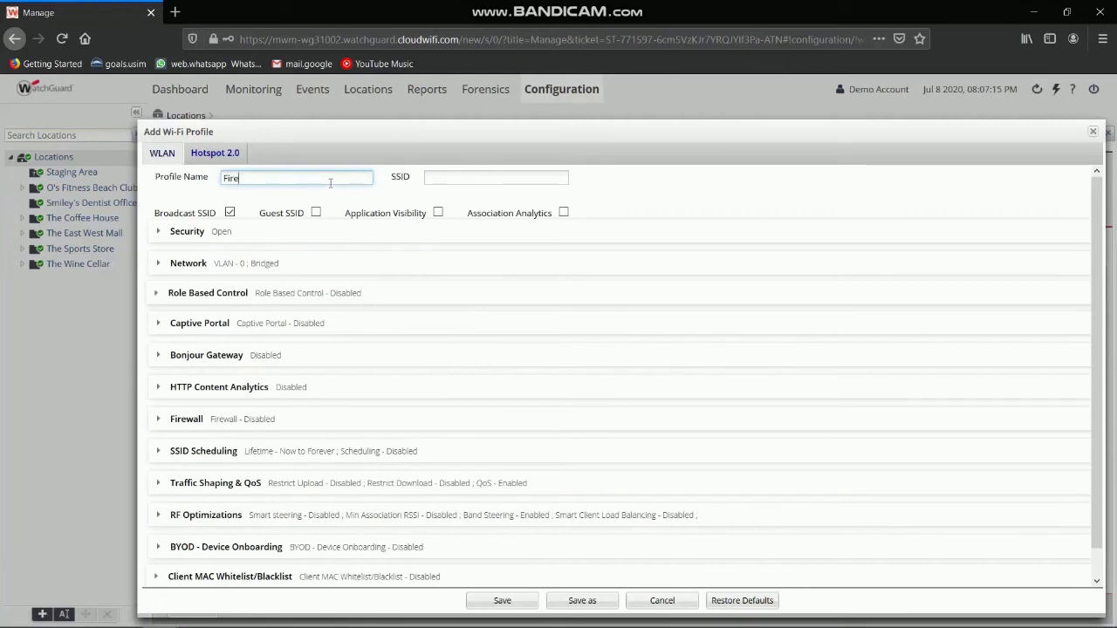
type("Firebyte")
key("Tab")
type("WG ")
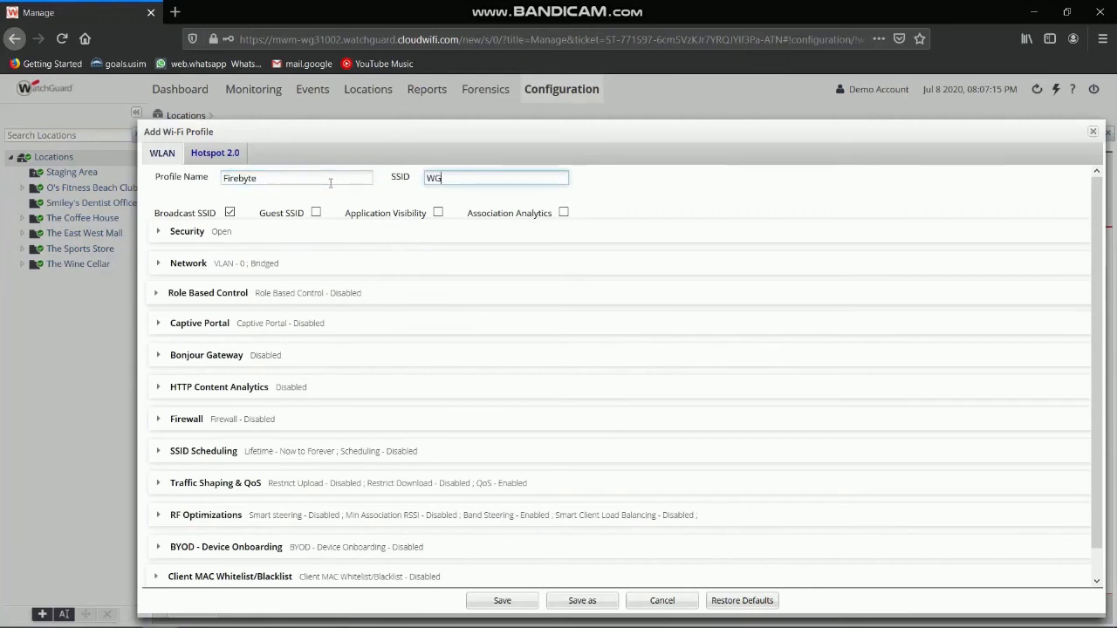
type("Firebyte SSID")
Set the Wi-Fi profile's security mode to WPA2 with PSK and enter the passphrase
scroll(511, 287, "down", 1)
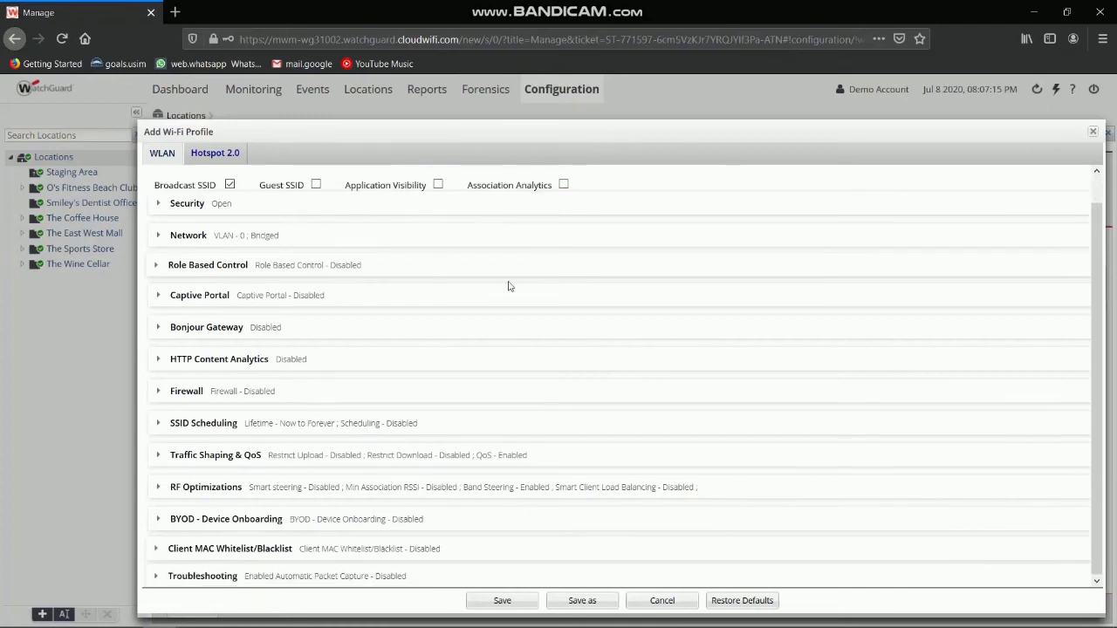
left_click(186, 204)
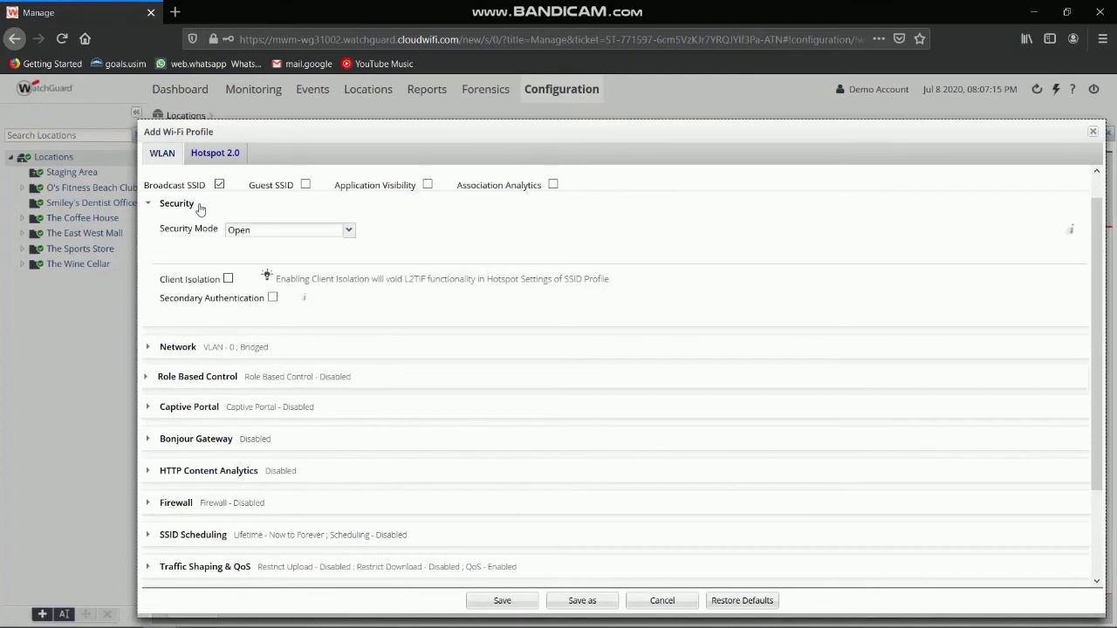
left_click(348, 230)
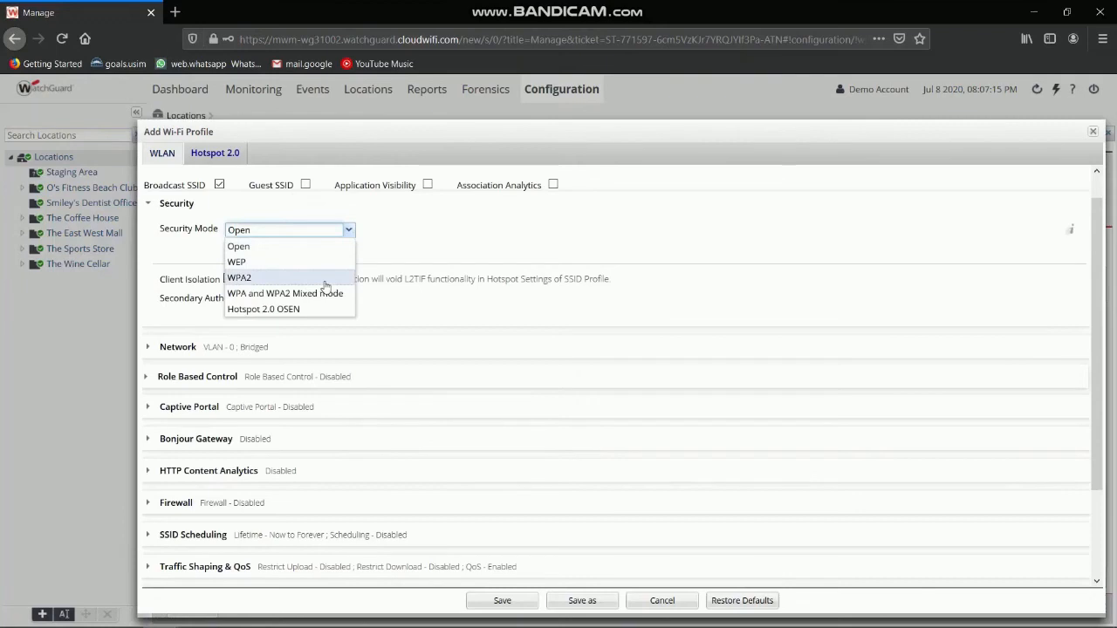
left_click(324, 277)
left_click(331, 288)
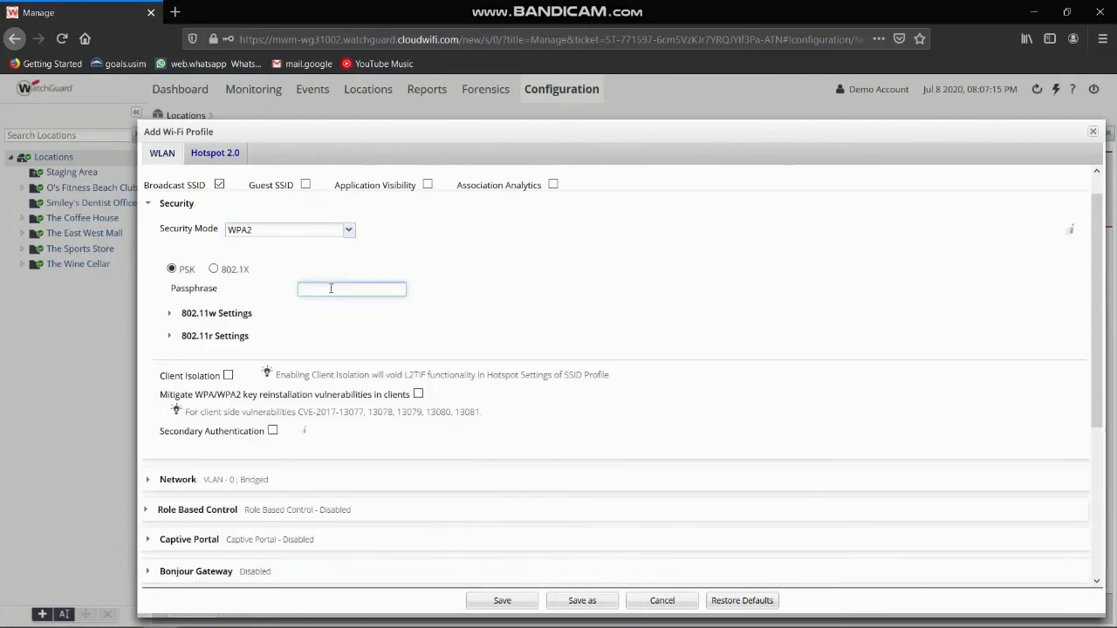
type("••••••••")
left_click(174, 211)
Examine the Network, Role Based Control and Captive Portal settings of the Wi-Fi profile, collapsing each section after viewing
left_click(193, 236)
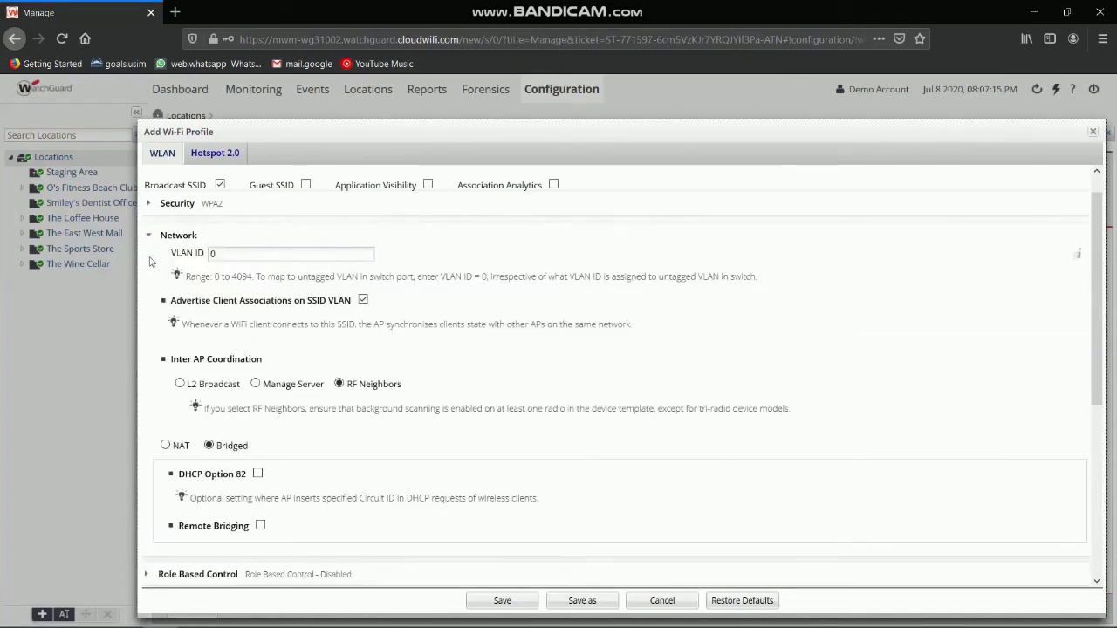
left_click(179, 246)
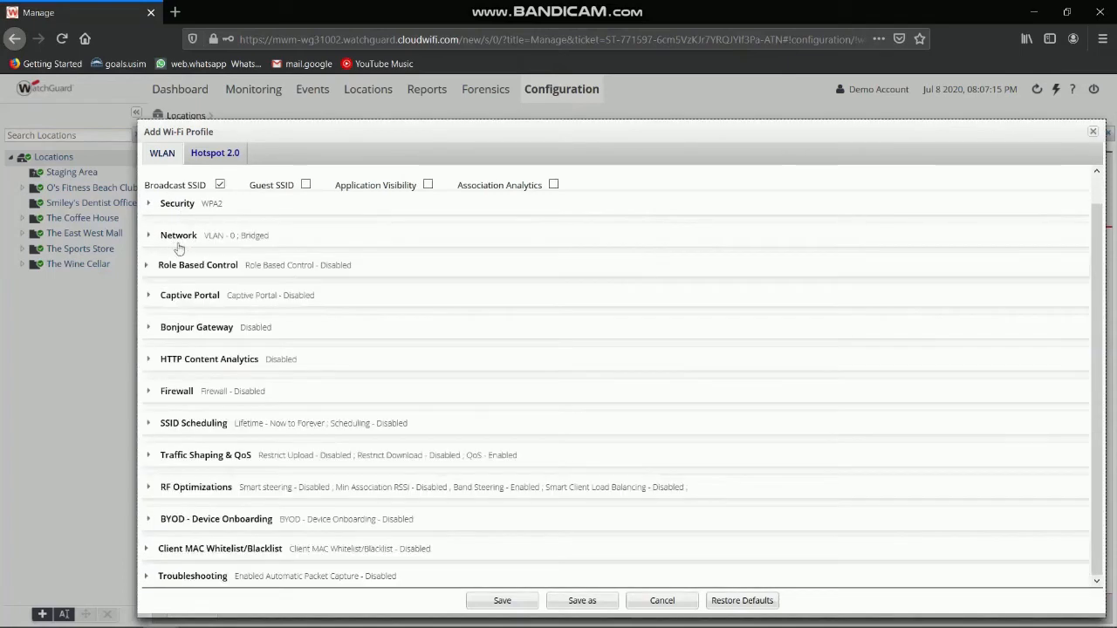
left_click(191, 267)
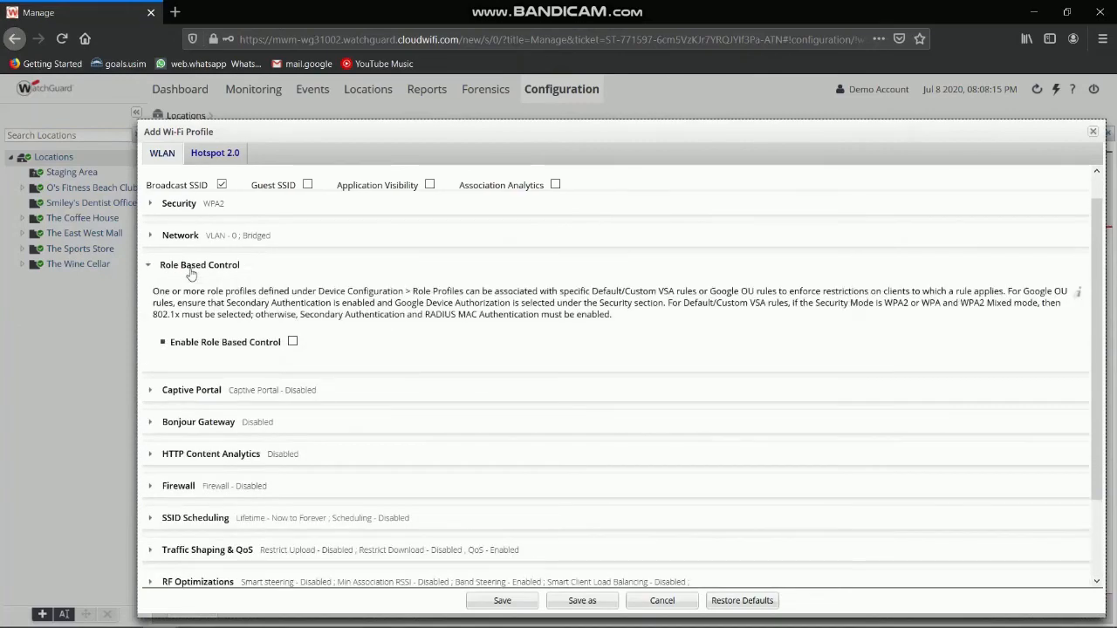
left_click(192, 270)
left_click(207, 295)
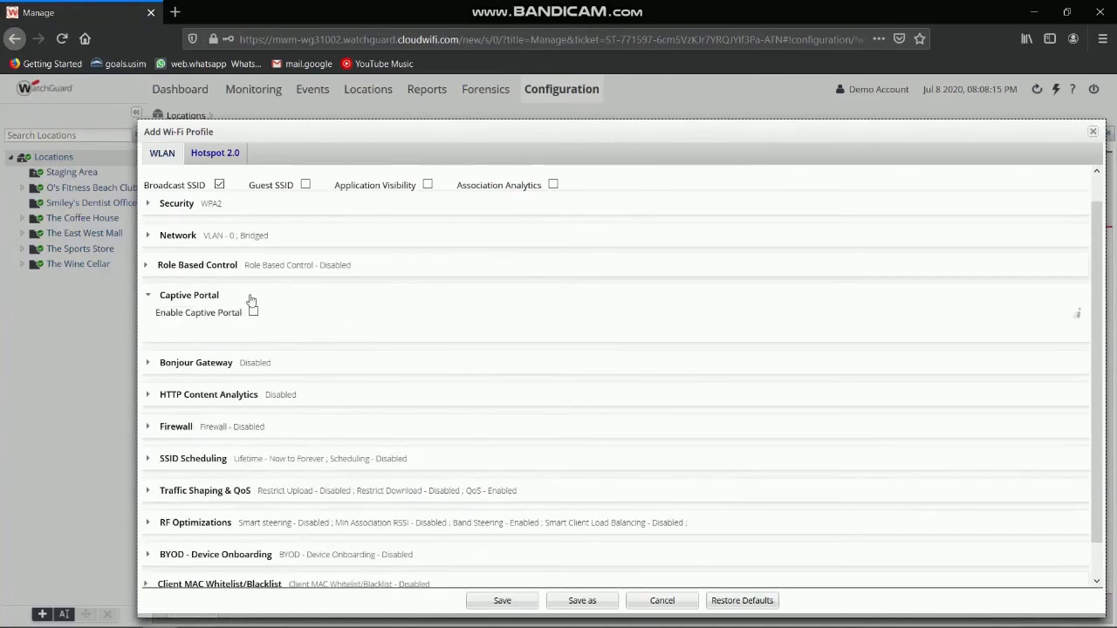
left_click(215, 297)
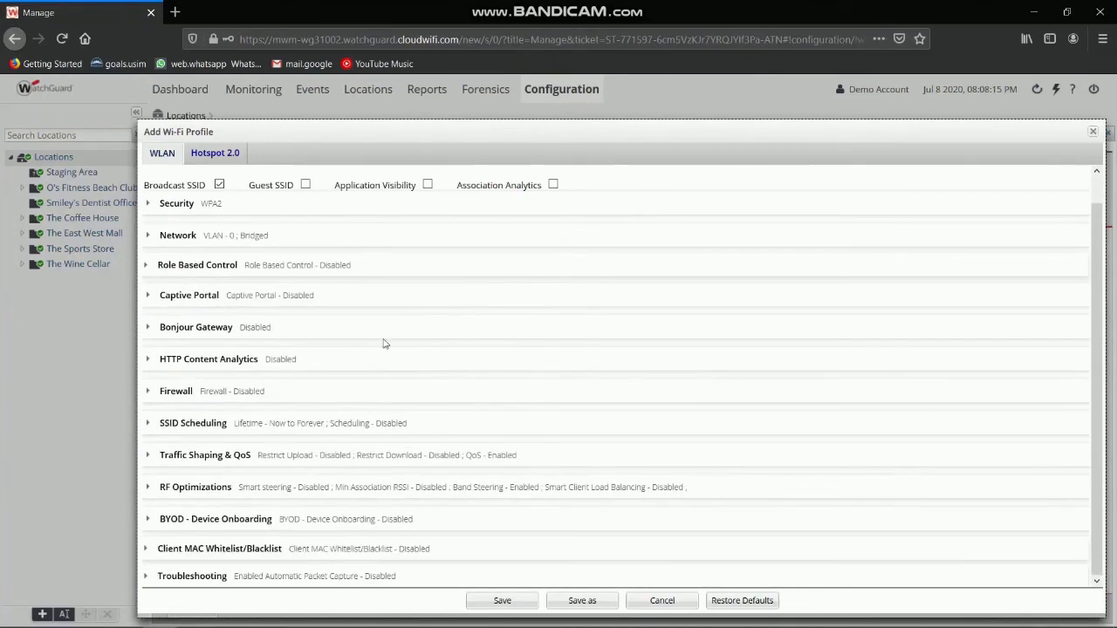
Examine the profile's Bonjour Gateway, HTTP Content Analytics, Firewall and SSID Scheduling settings, collapsing each section after viewing
left_click(230, 329)
left_click(190, 337)
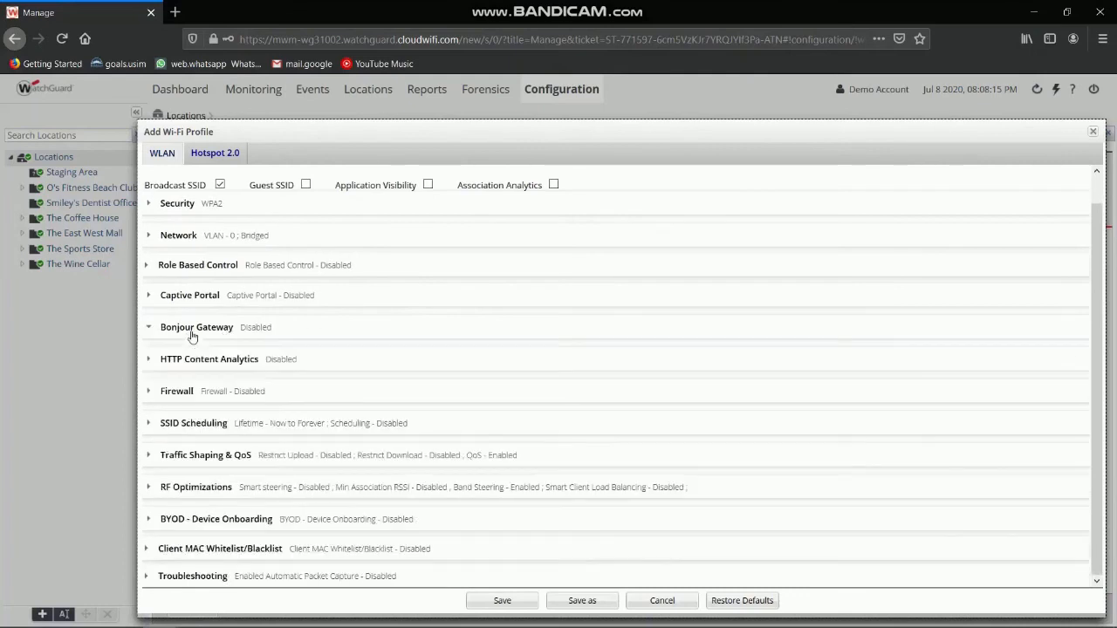
left_click(253, 366)
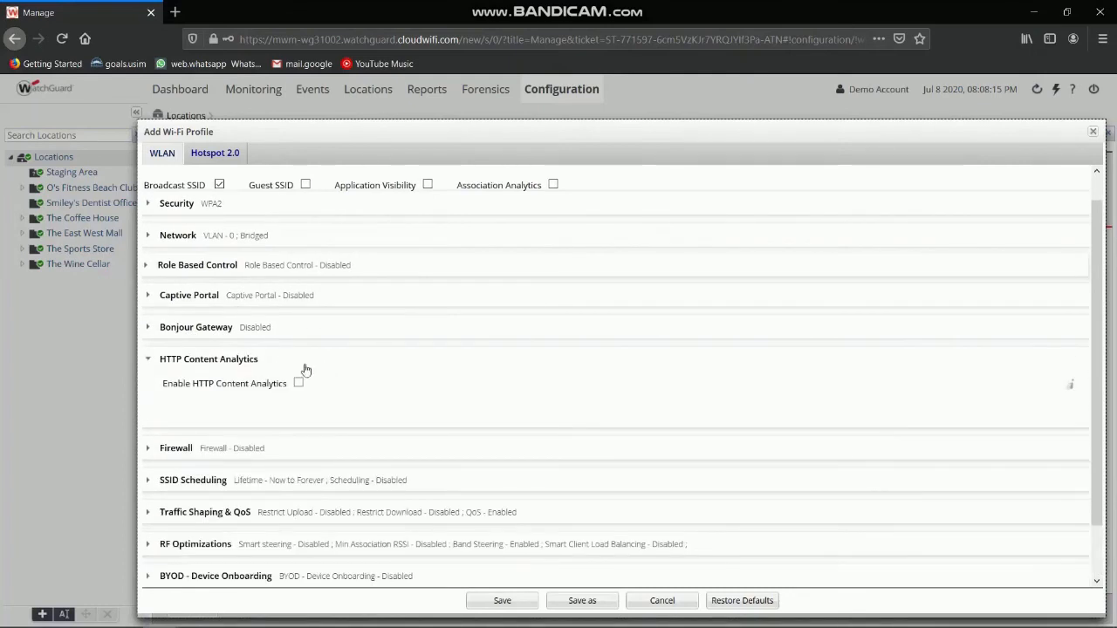
left_click(232, 364)
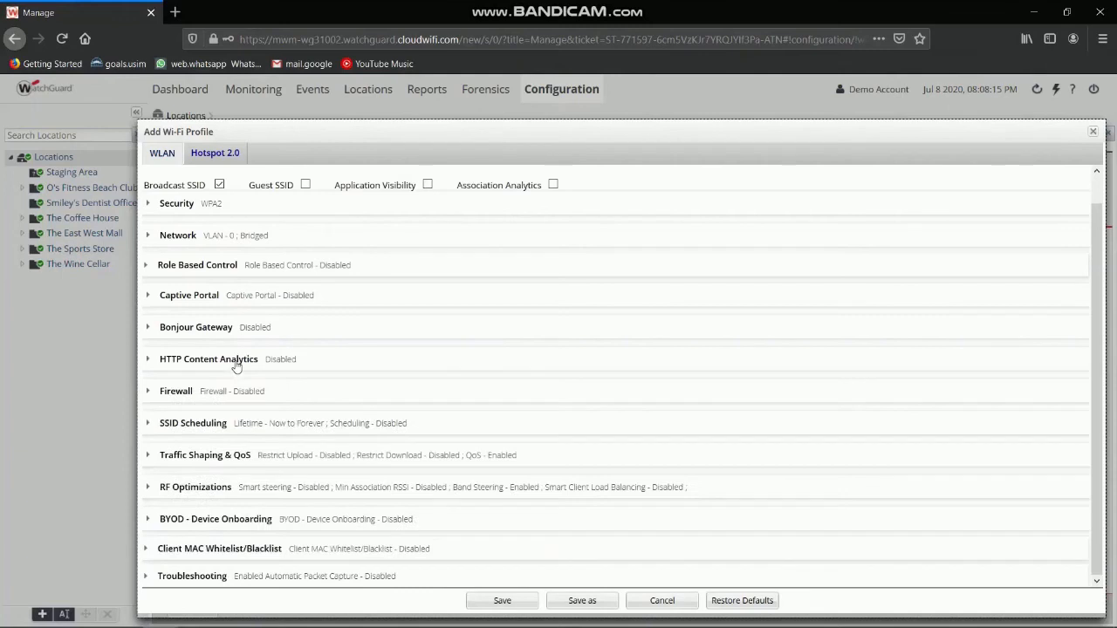
left_click(194, 396)
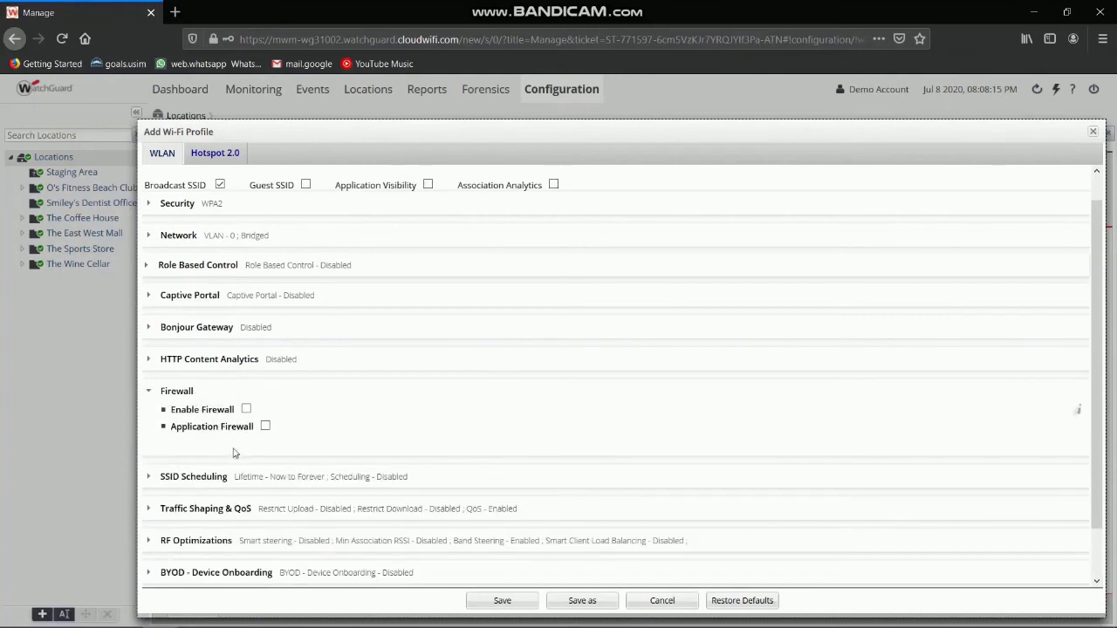
left_click(184, 394)
left_click(199, 423)
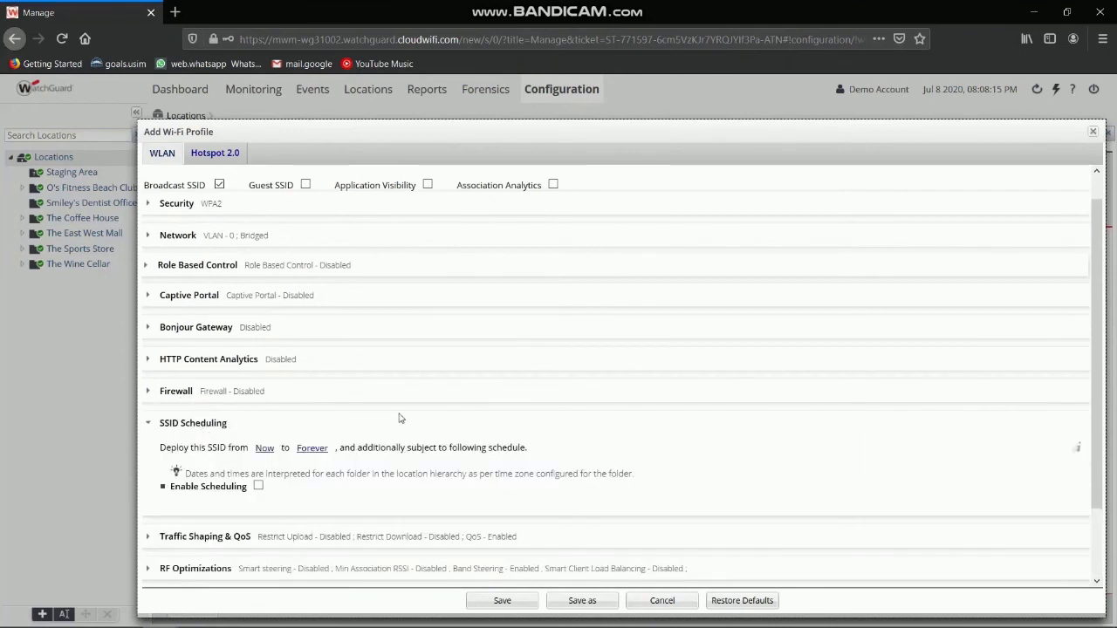
left_click(178, 427)
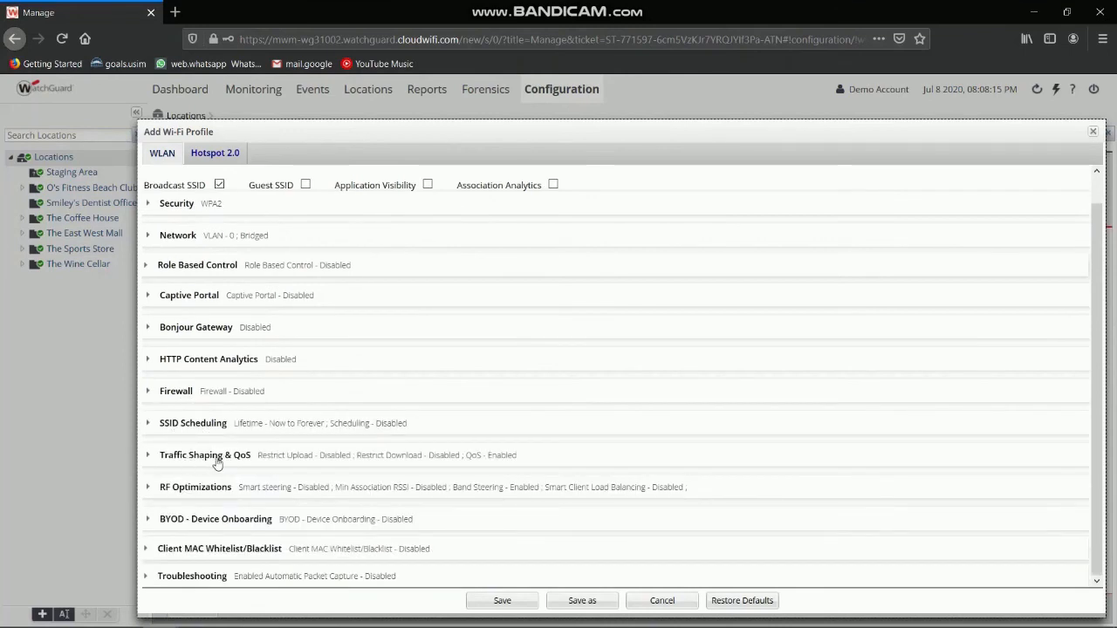
Examine the profile's Traffic Shaping & QoS, RF Optimizations, BYOD - Device Onboarding and Client MAC Whitelist/Blacklist settings
left_click(210, 455)
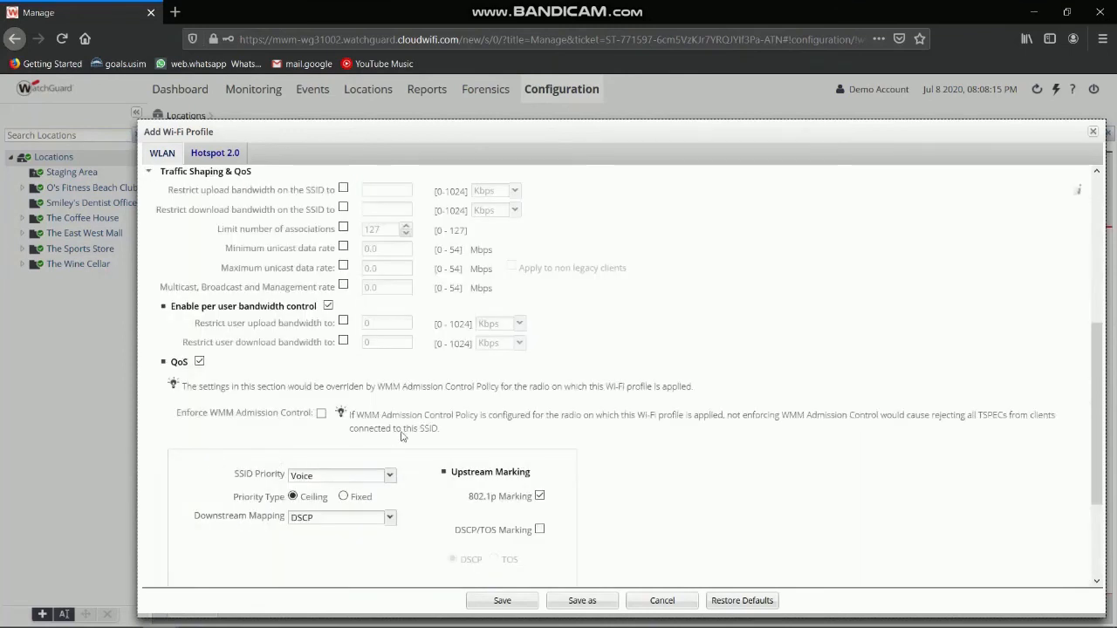
left_click(232, 172)
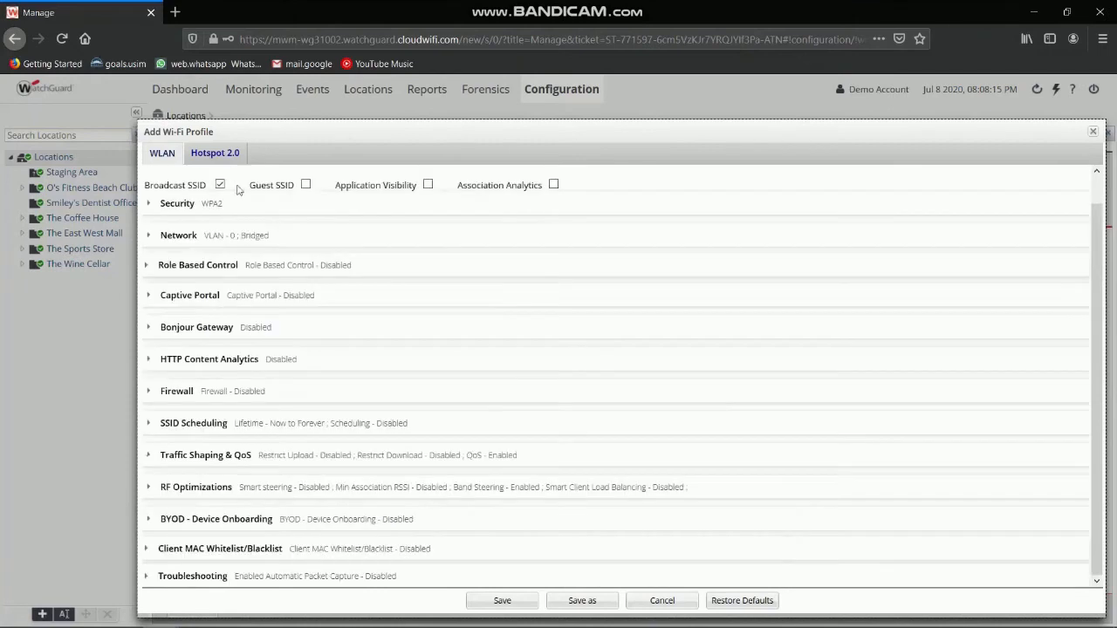
left_click(217, 487)
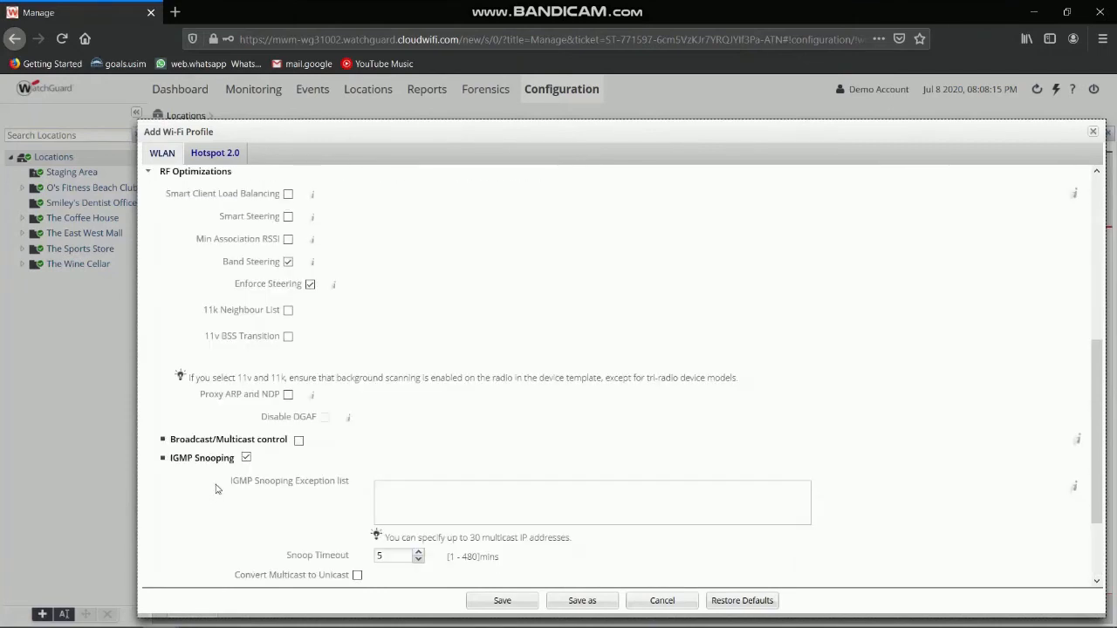
left_click(216, 177)
left_click(241, 524)
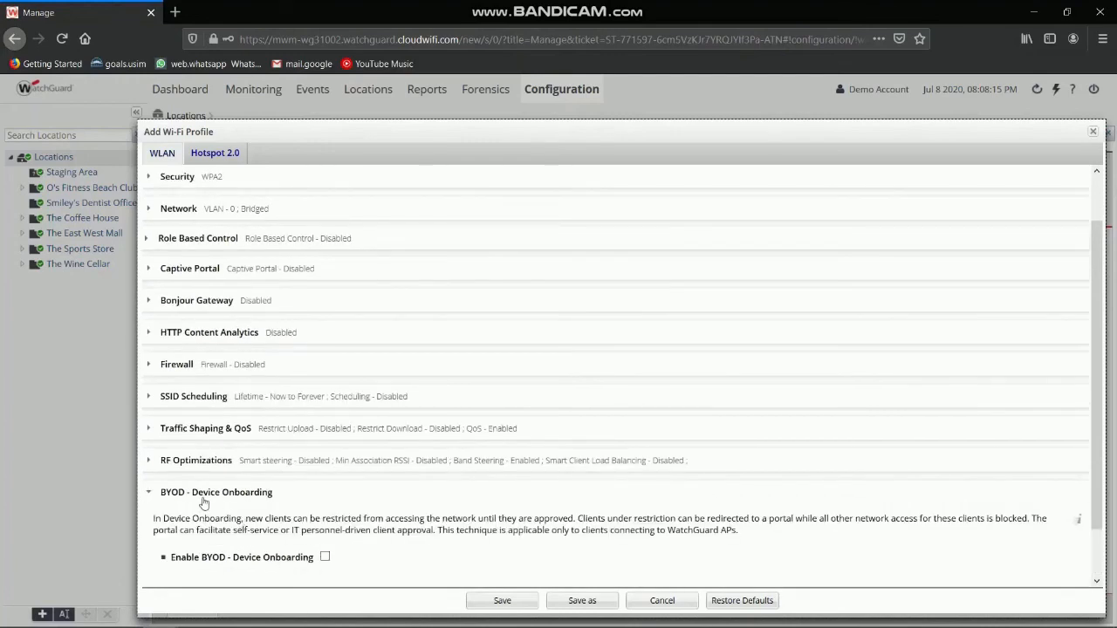
left_click(262, 494)
left_click(243, 549)
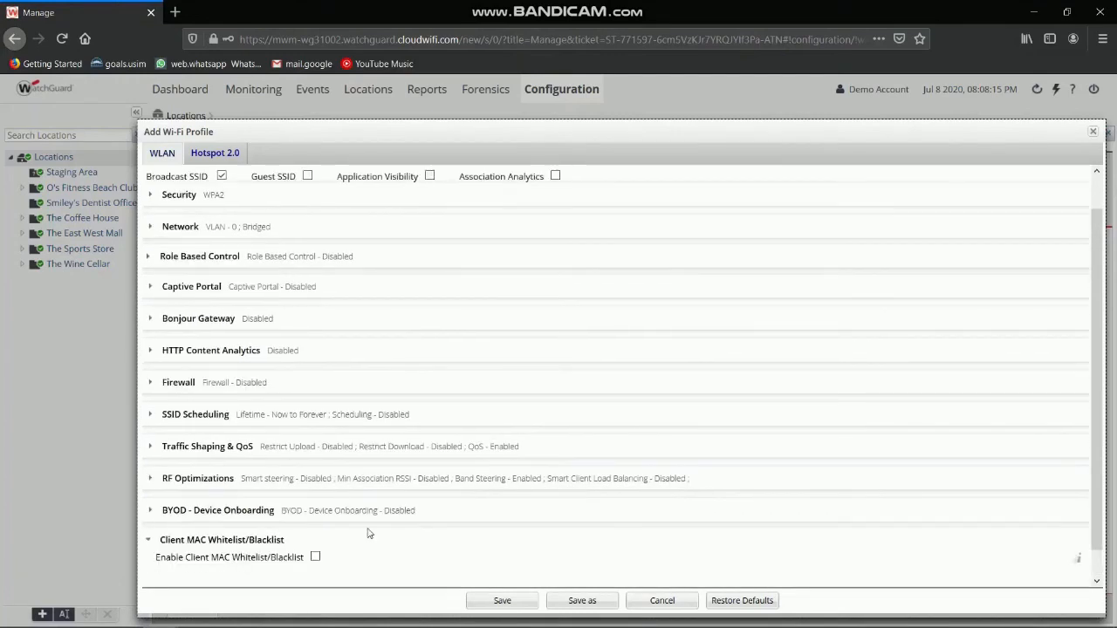
Collapse the Client MAC Whitelist/Blacklist section and examine the profile's Troubleshooting settings, collapsing that section after viewing
left_click(247, 546)
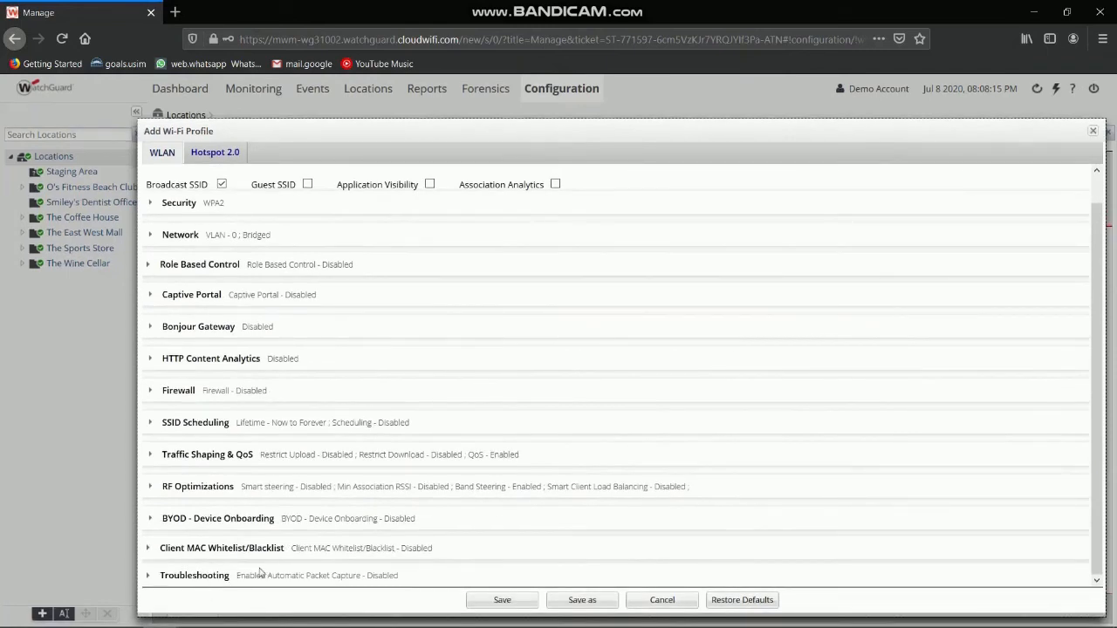
left_click(225, 578)
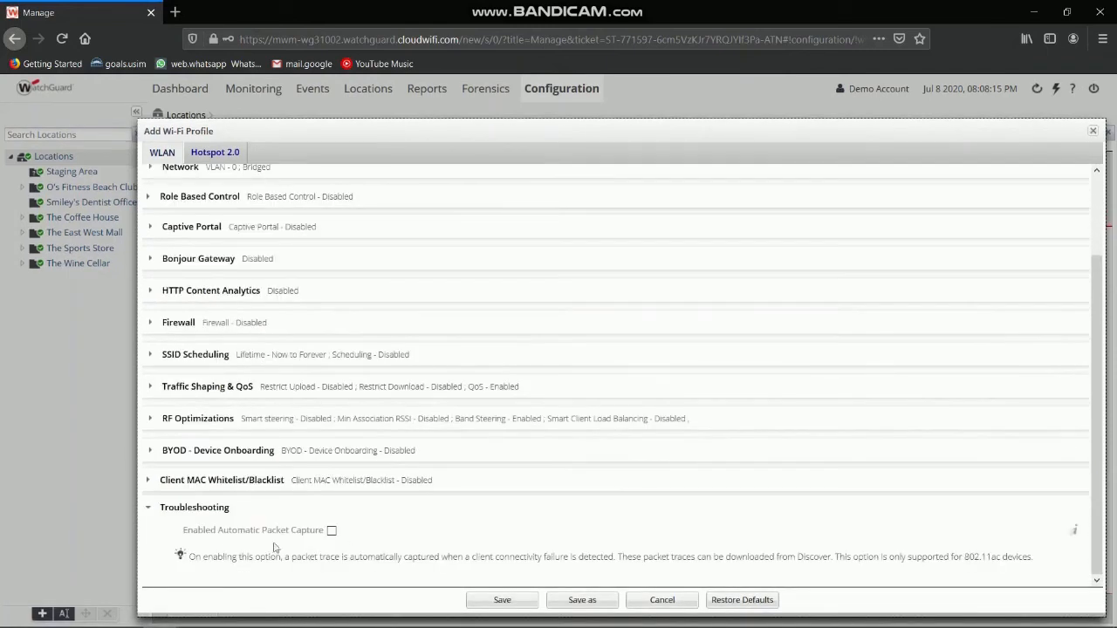
left_click(215, 508)
scroll(346, 379, "up", 1)
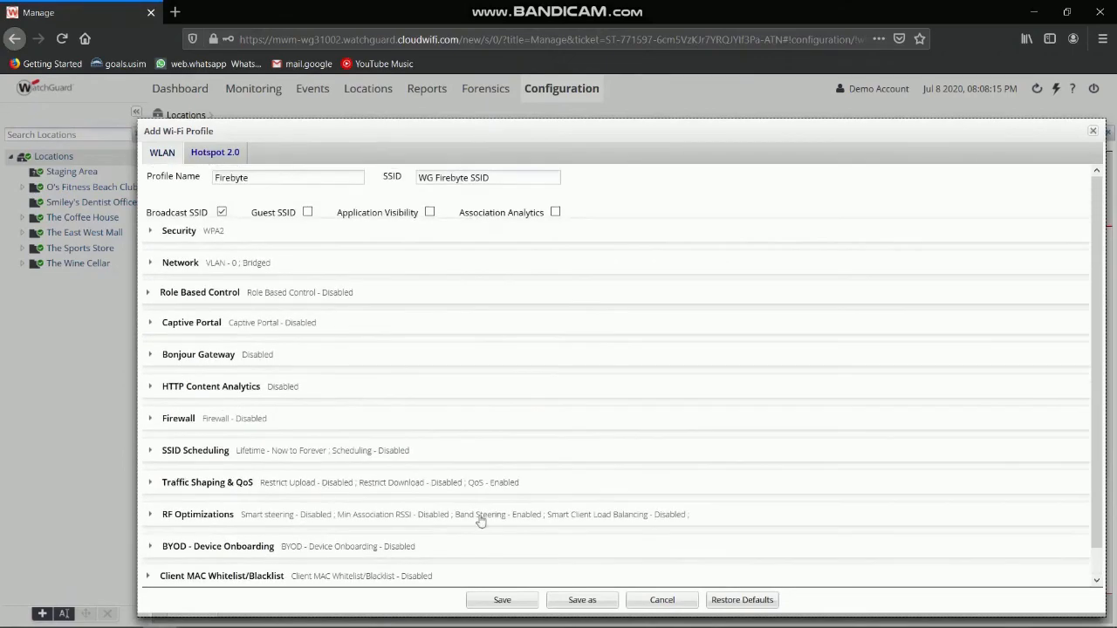
Try to save the Firebyte Wi-Fi profile and close the profile dialog
left_click(515, 601)
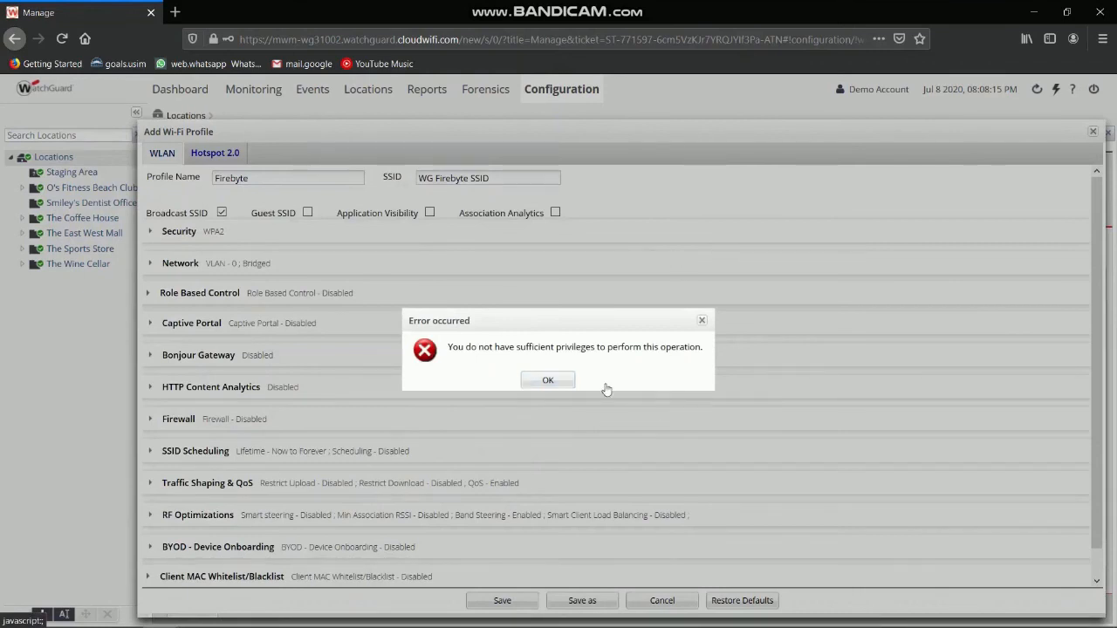
left_click(550, 381)
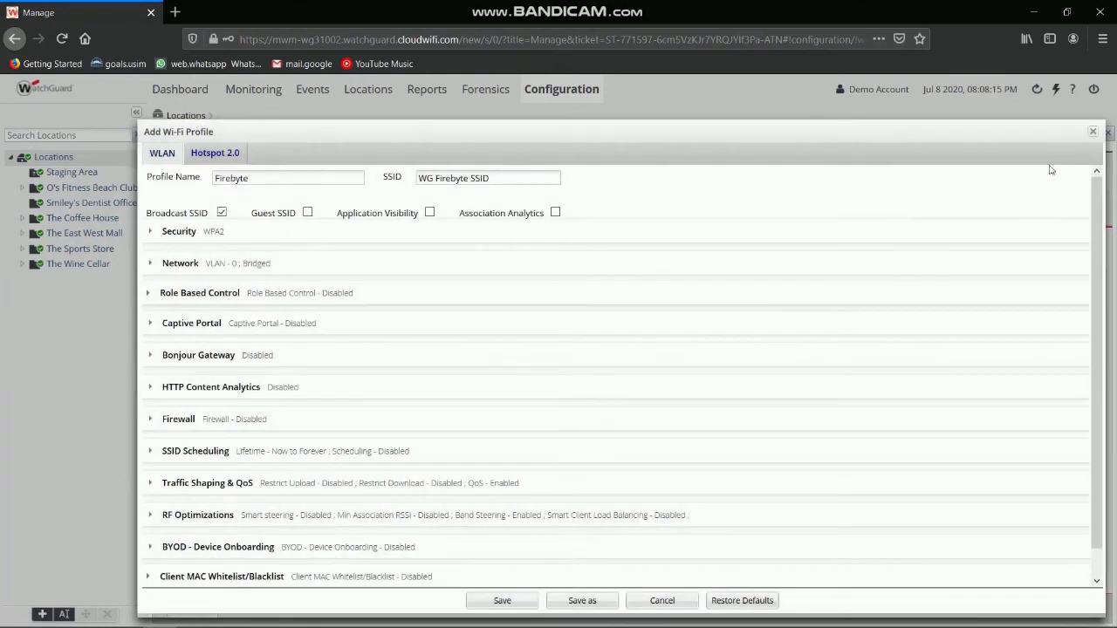
left_click(1093, 132)
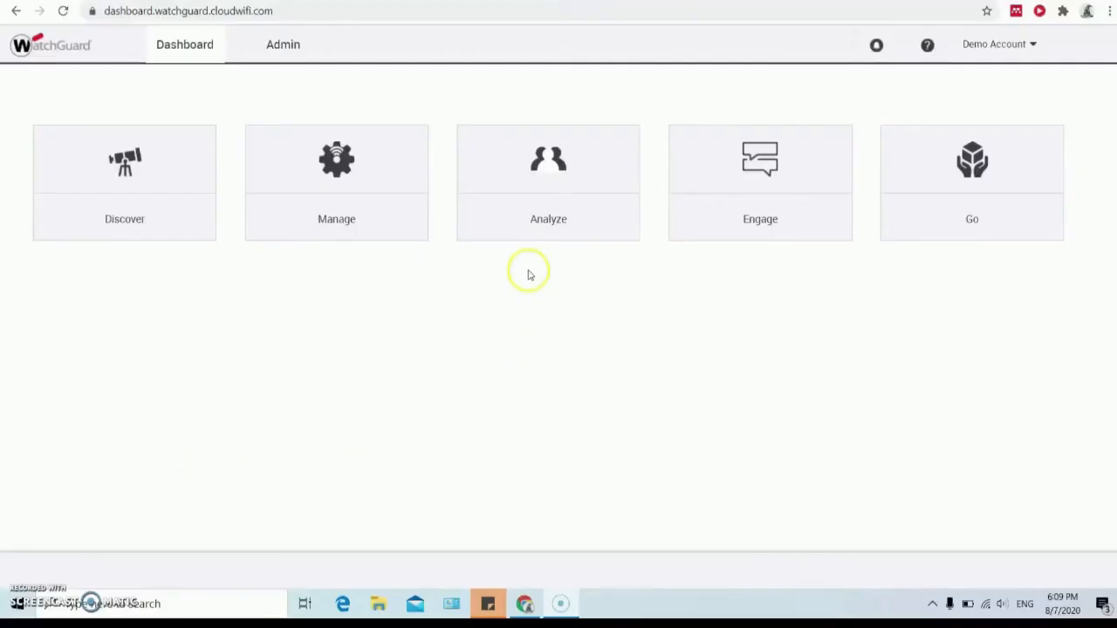
Open the Analyze application and examine its dashboard's Conversion, Wi-Fi Users, New Vs. Repeat Users and Dwell Time widgets
left_click(541, 218)
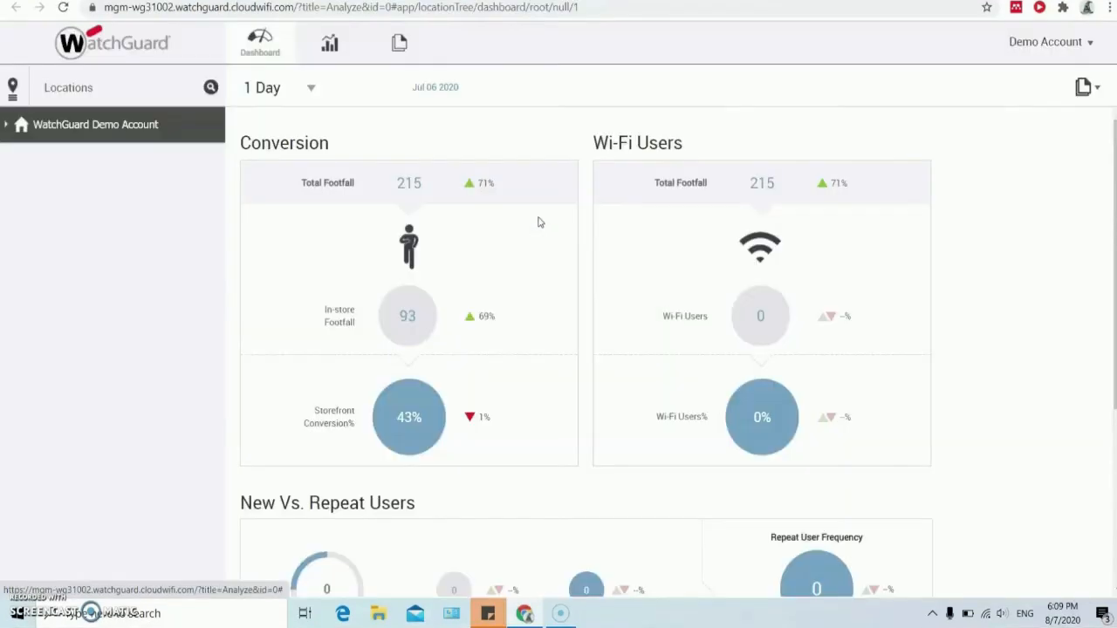
left_click(329, 85)
scroll(388, 150, "down", 2)
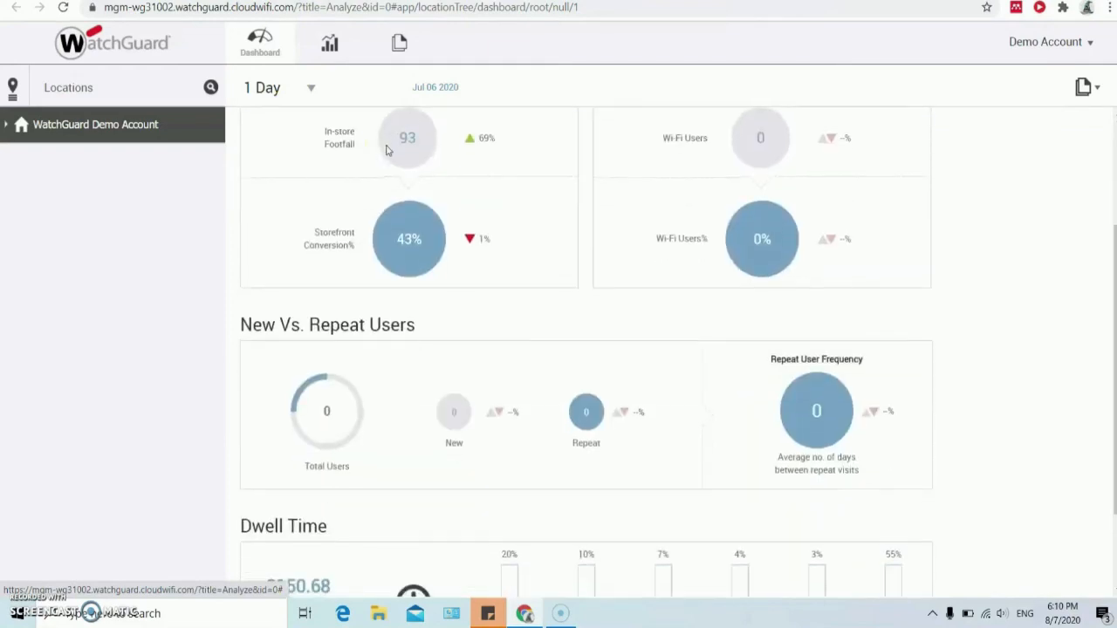
scroll(387, 150, "down", 1)
scroll(388, 150, "up", 3)
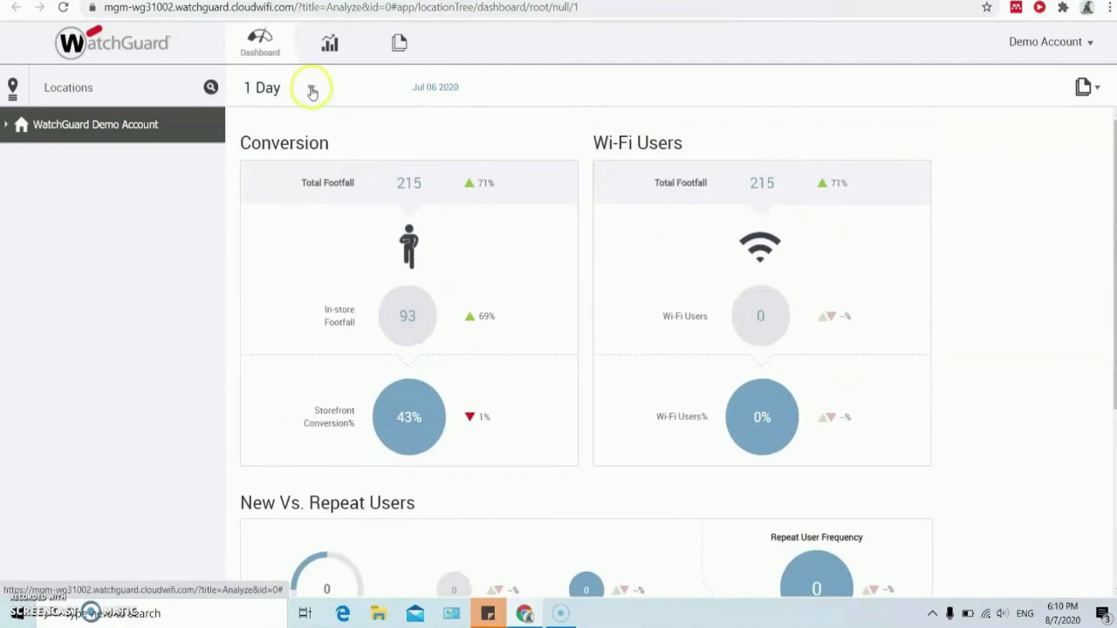
Open the Presence analytics, switch to Wi-Fi Usage and examine the Data Transfer by Duration and Data Transfer by Locations charts
left_click(326, 46)
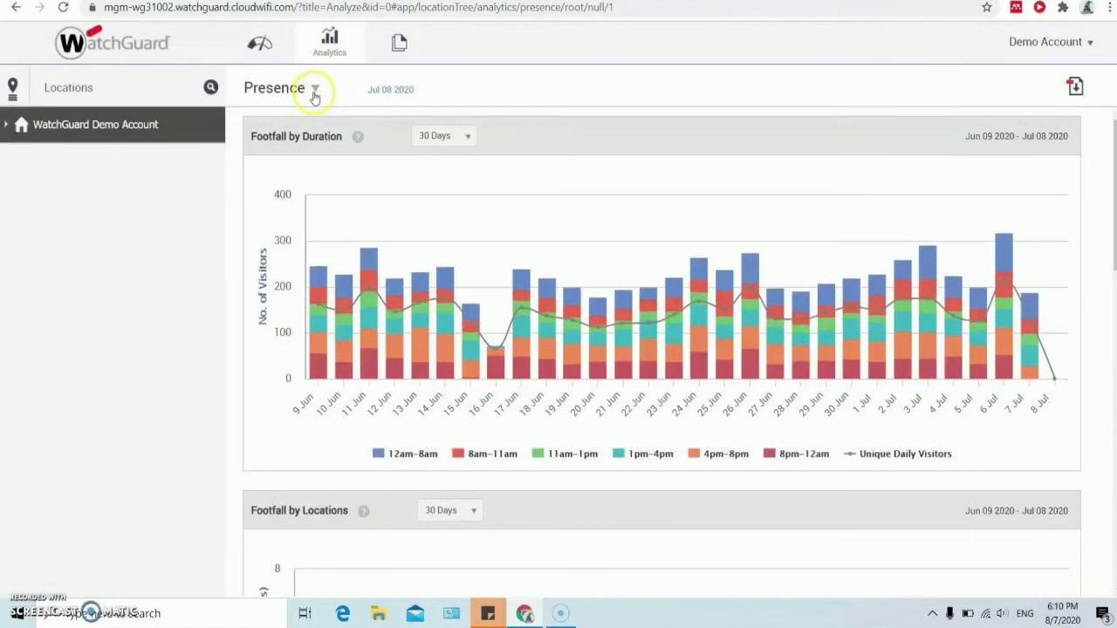
left_click(314, 92)
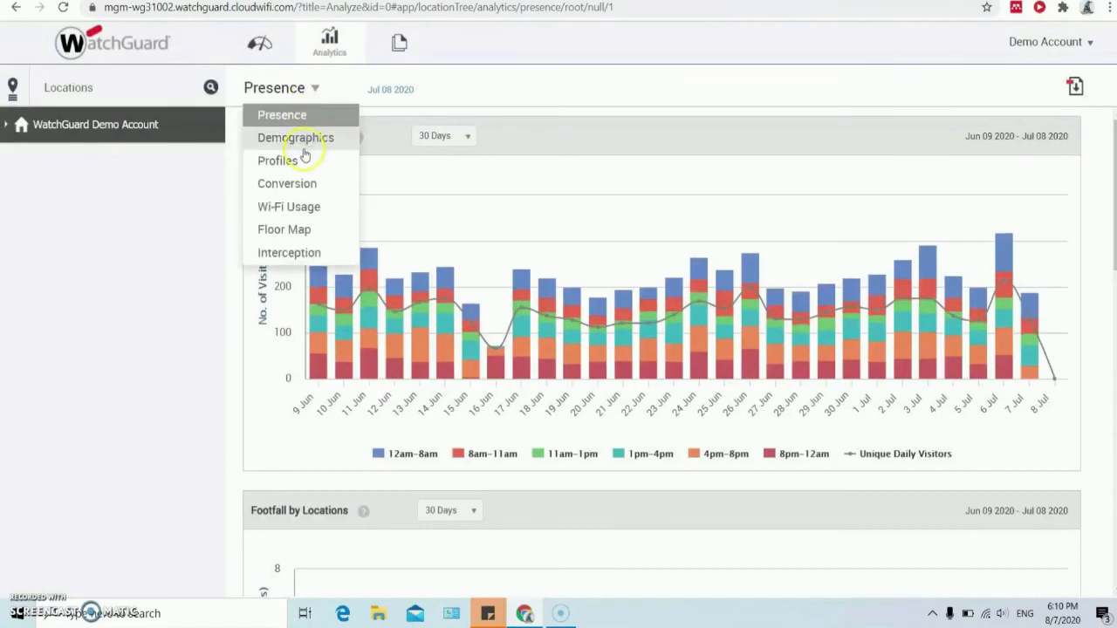
left_click(301, 211)
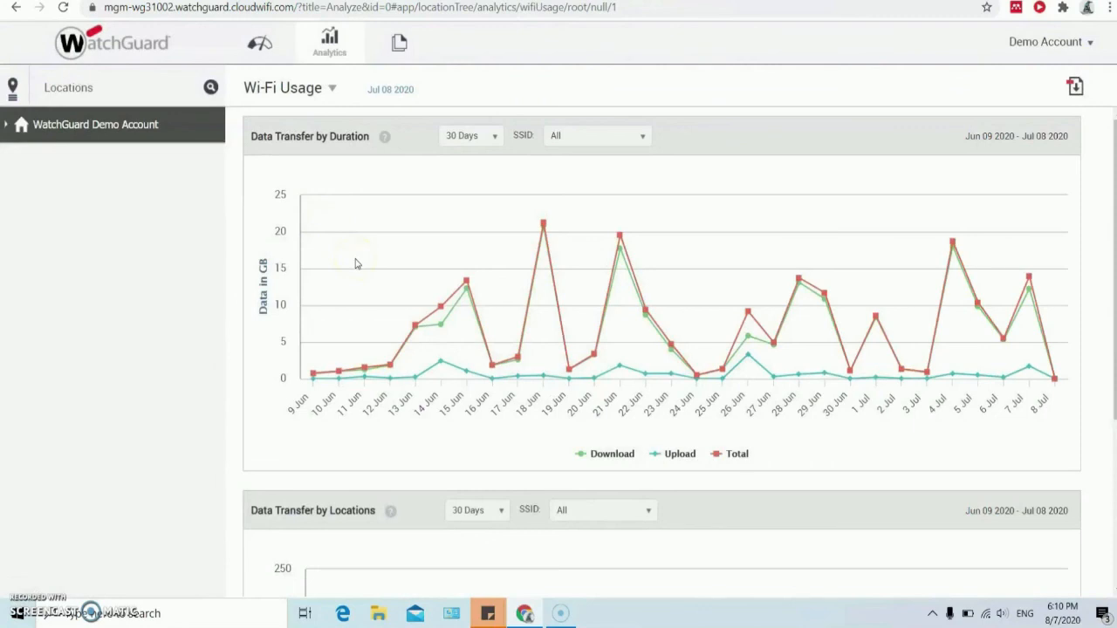
scroll(355, 264, "down", 2)
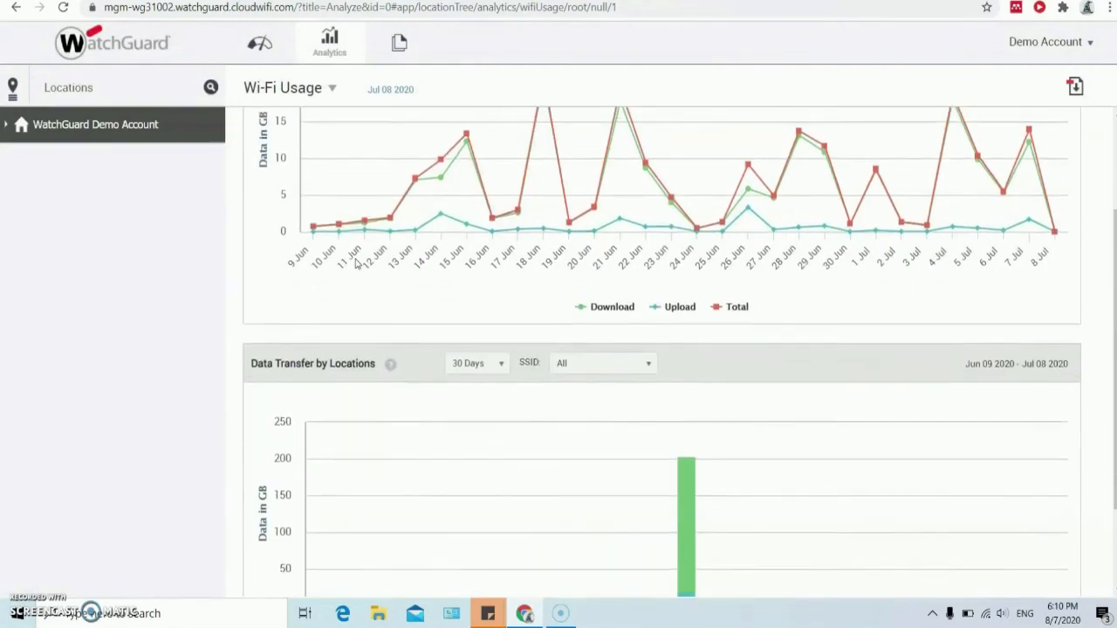
scroll(355, 263, "up", 2)
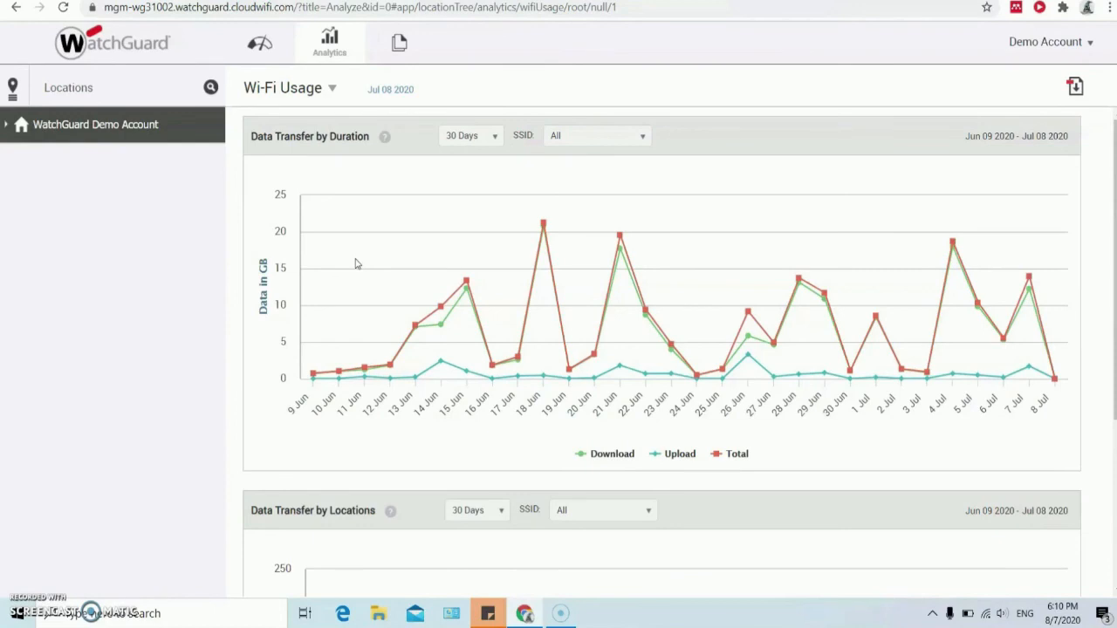
Expand WatchGuard Demo Account and its Manage folder in the location tree and try the export option for the Wi-Fi Usage analytics
left_click(4, 128)
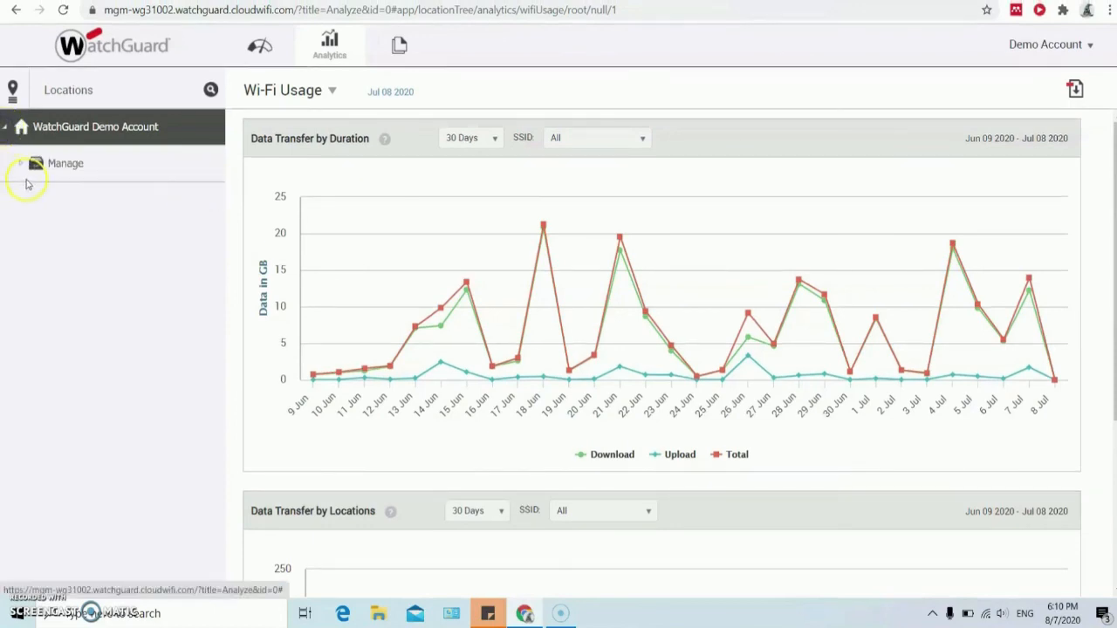
left_click(18, 168)
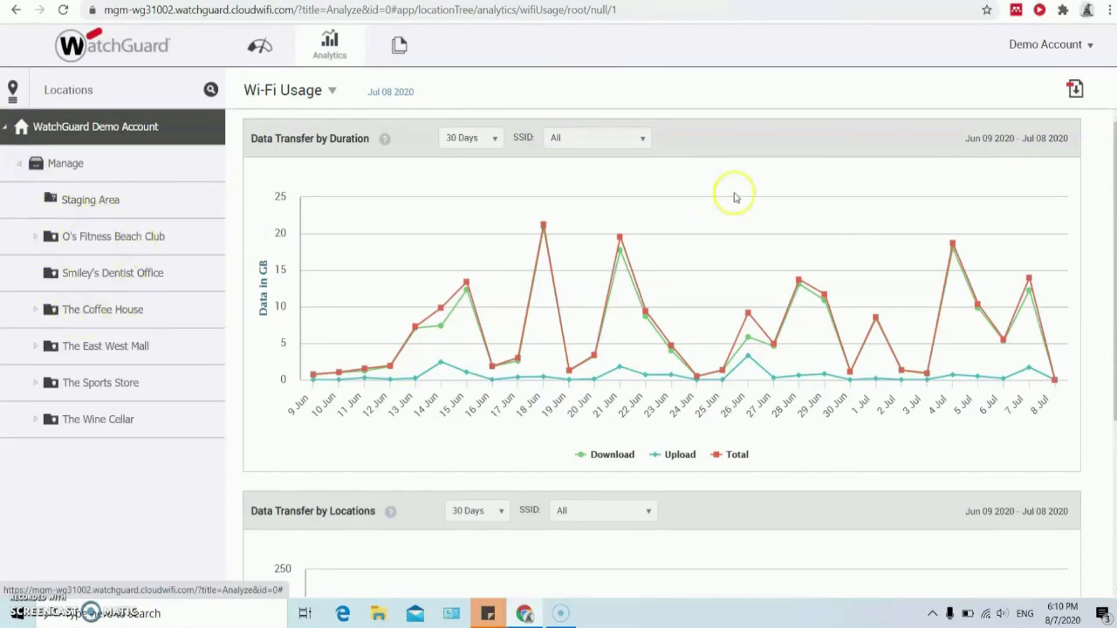
left_click(1077, 93)
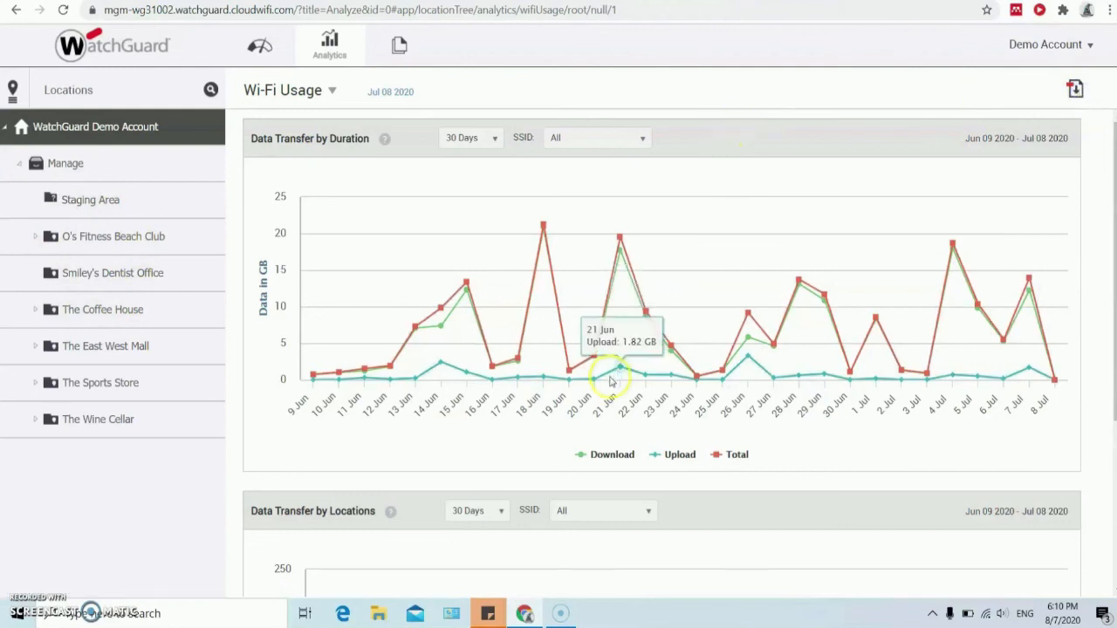